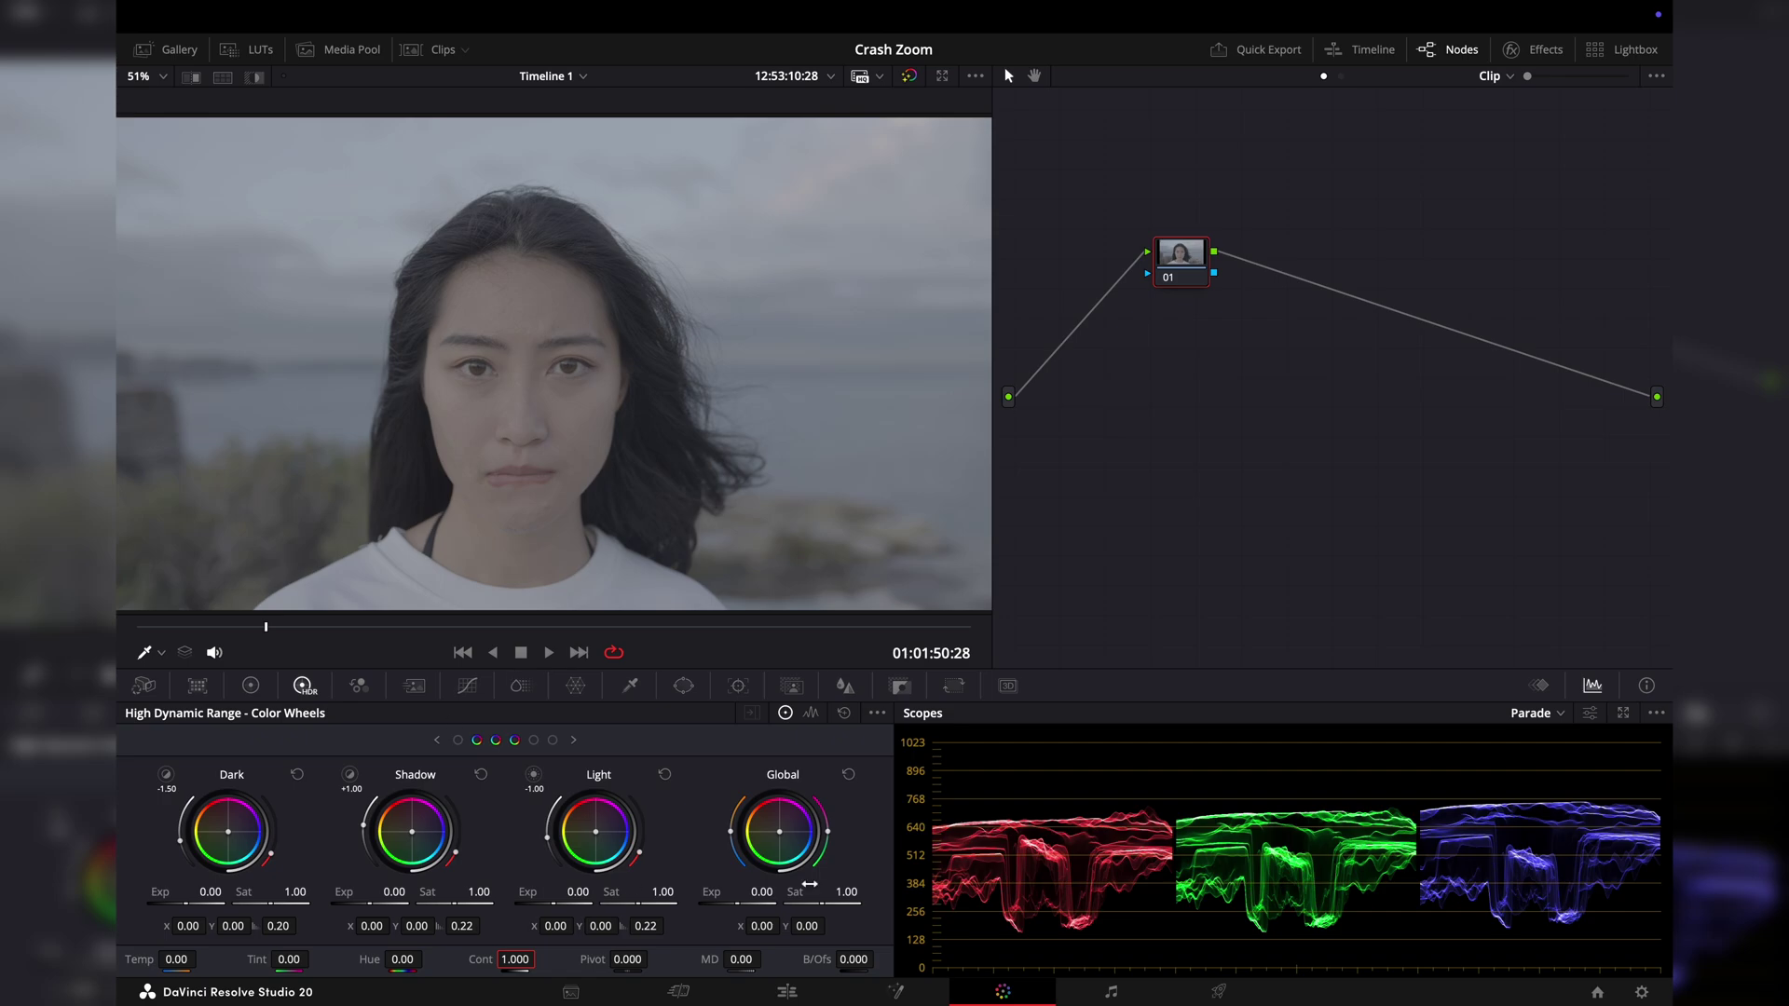
Step: Preview the cliffside clip on the Edit page timeline, then return to the Color page
left_click(788, 991)
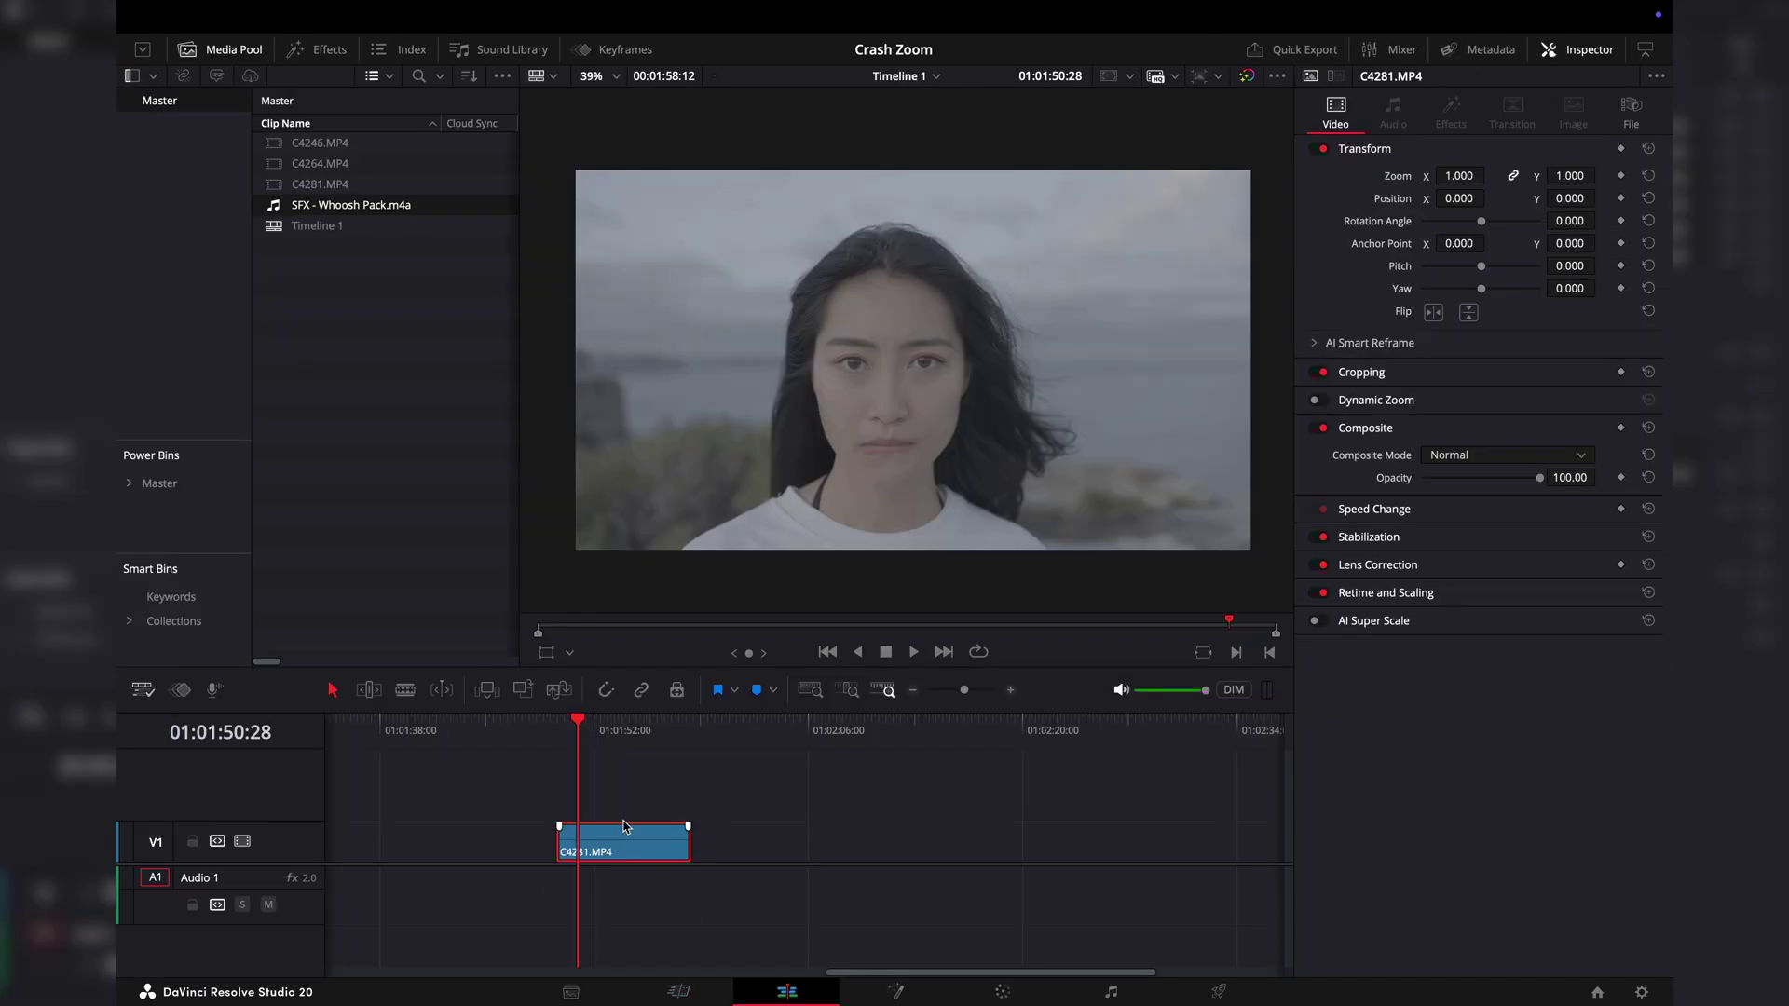
left_click(565, 744)
left_click(1002, 991)
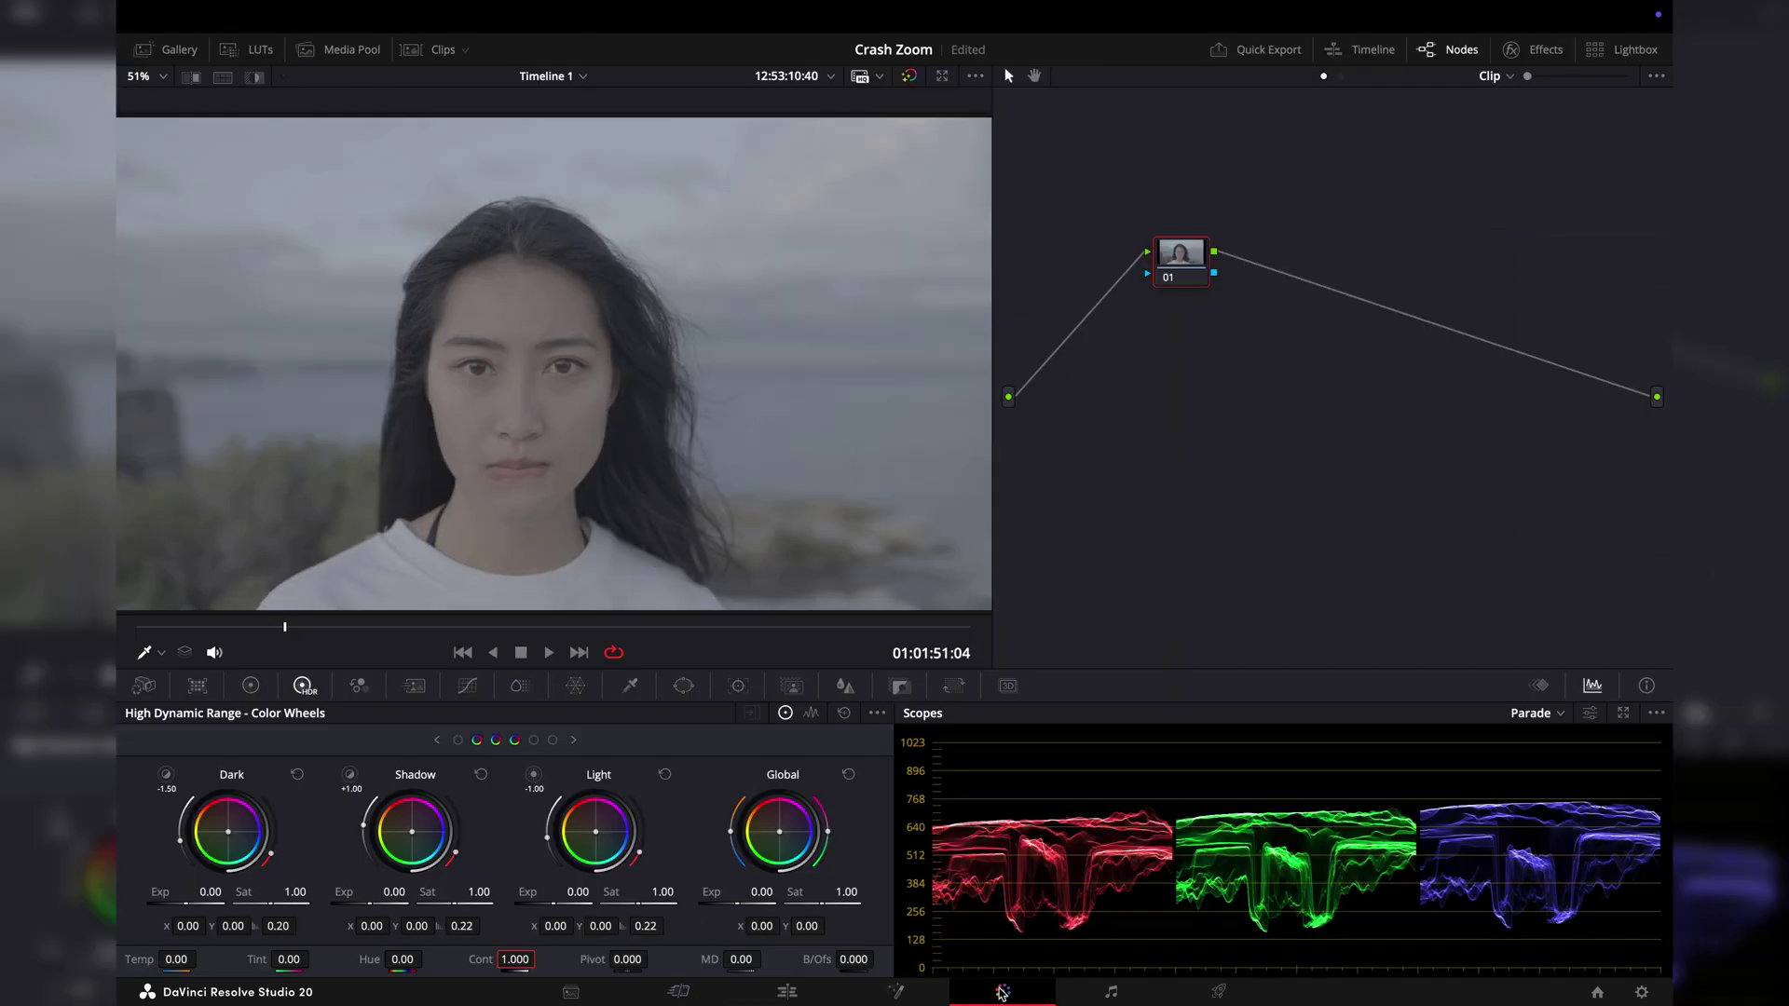
Step: Apply gallery still 1.3.1's grade to the clip and show primaries as Color Wheels
left_click(177, 50)
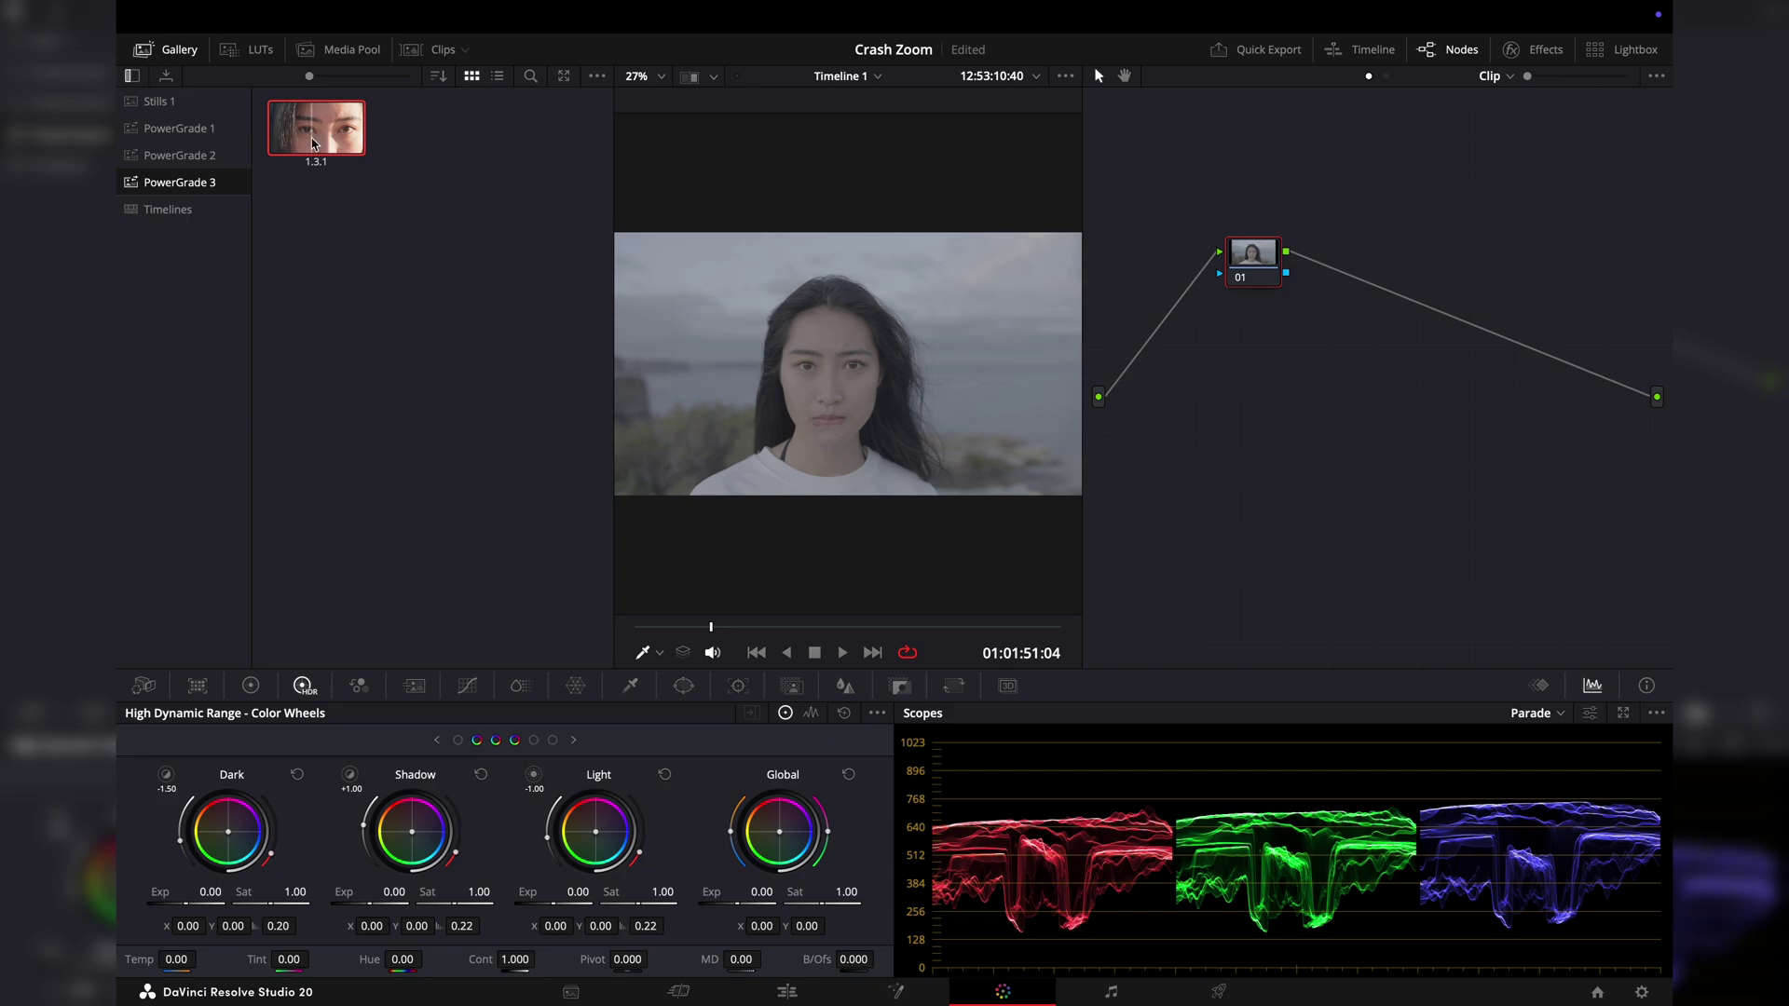
left_click_drag(316, 128, 1257, 489)
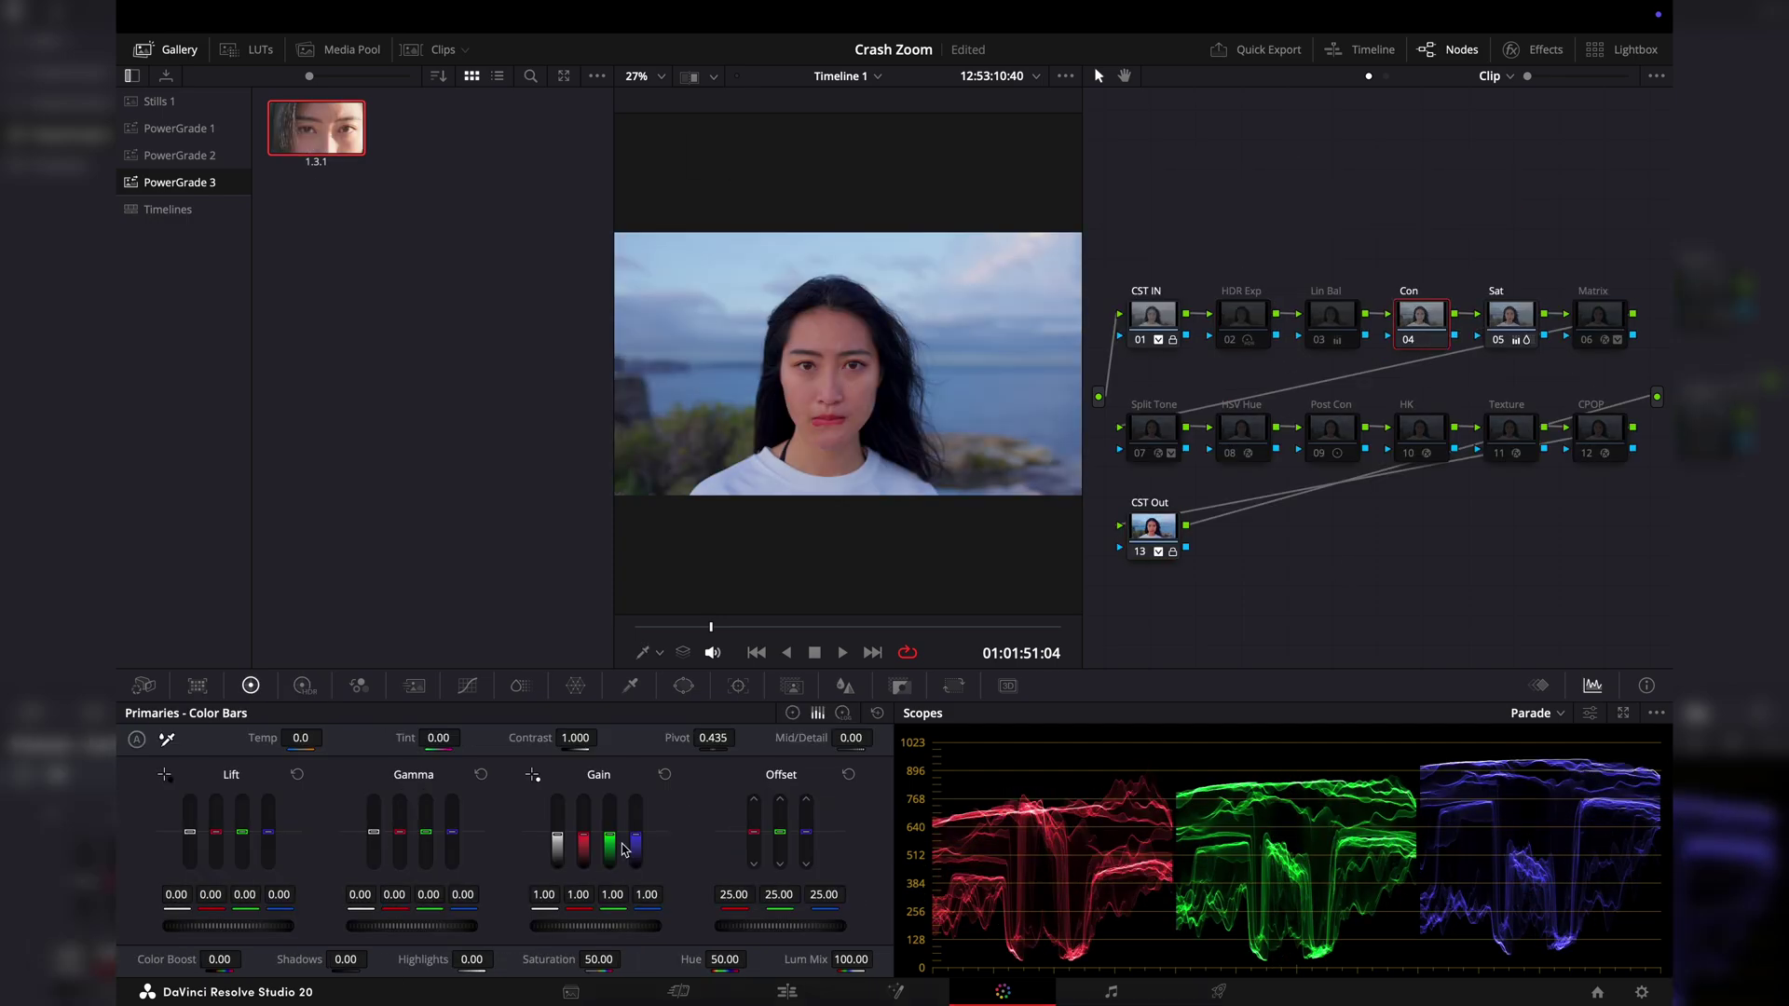
left_click(792, 713)
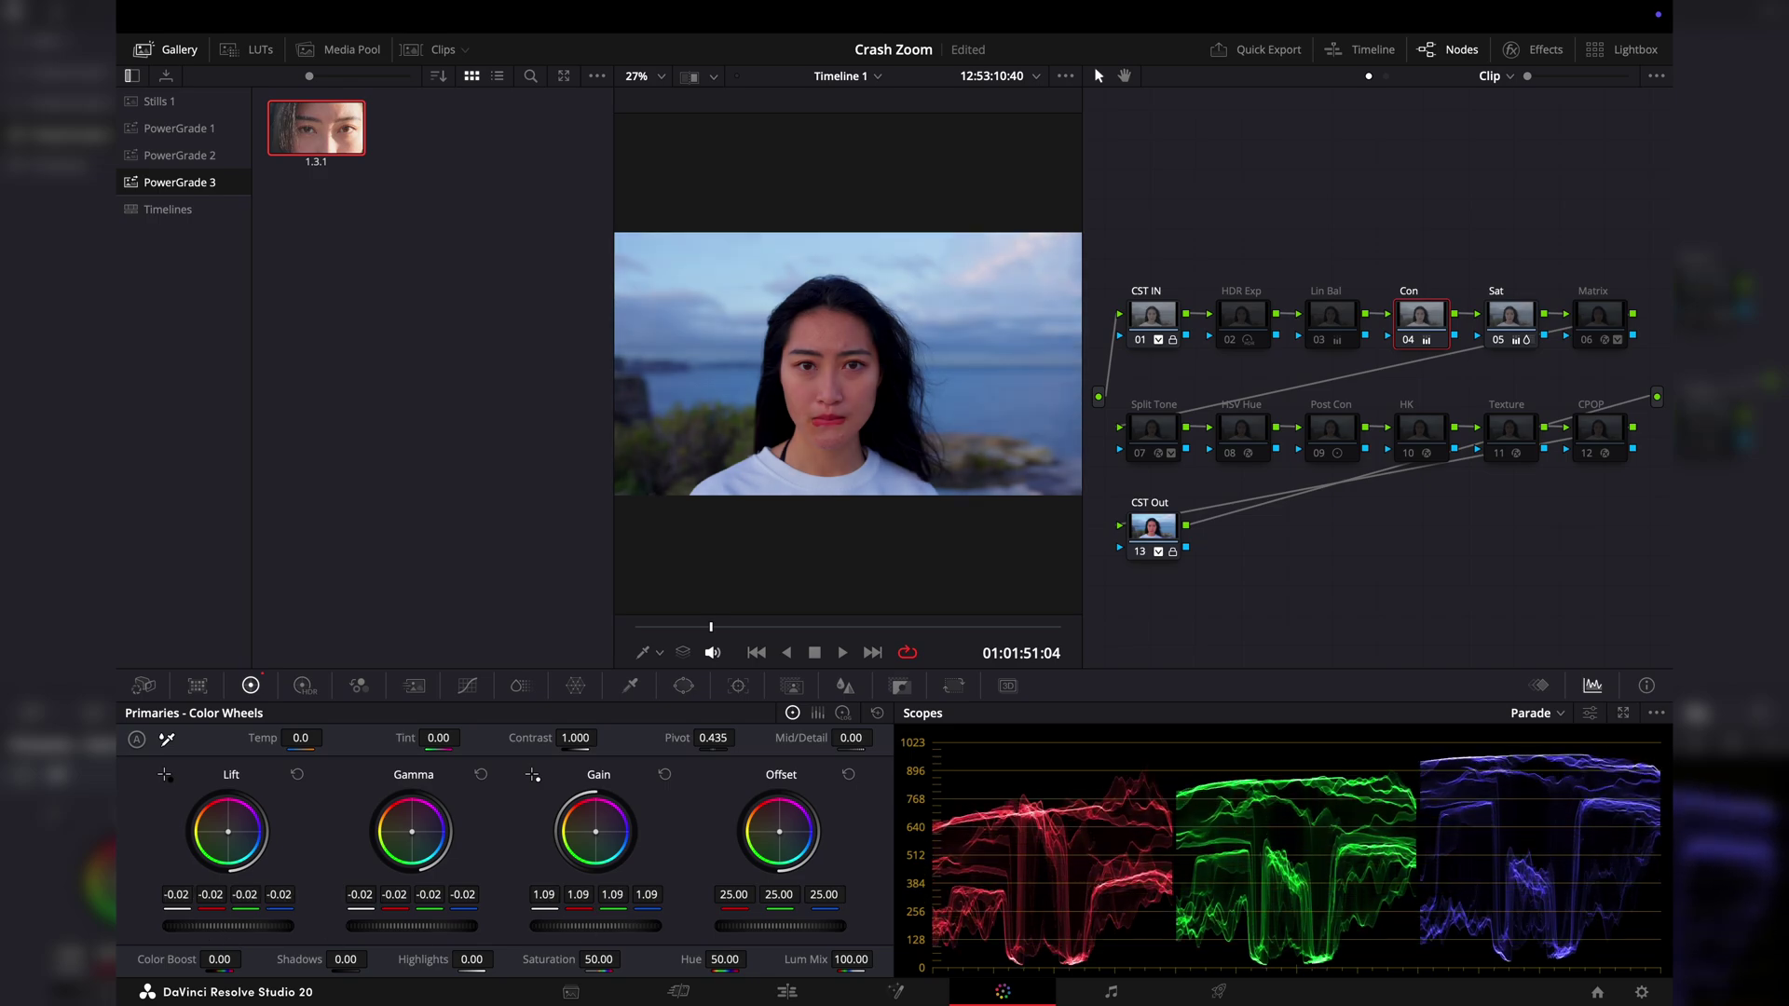
left_click(788, 991)
left_click(559, 728)
key("space")
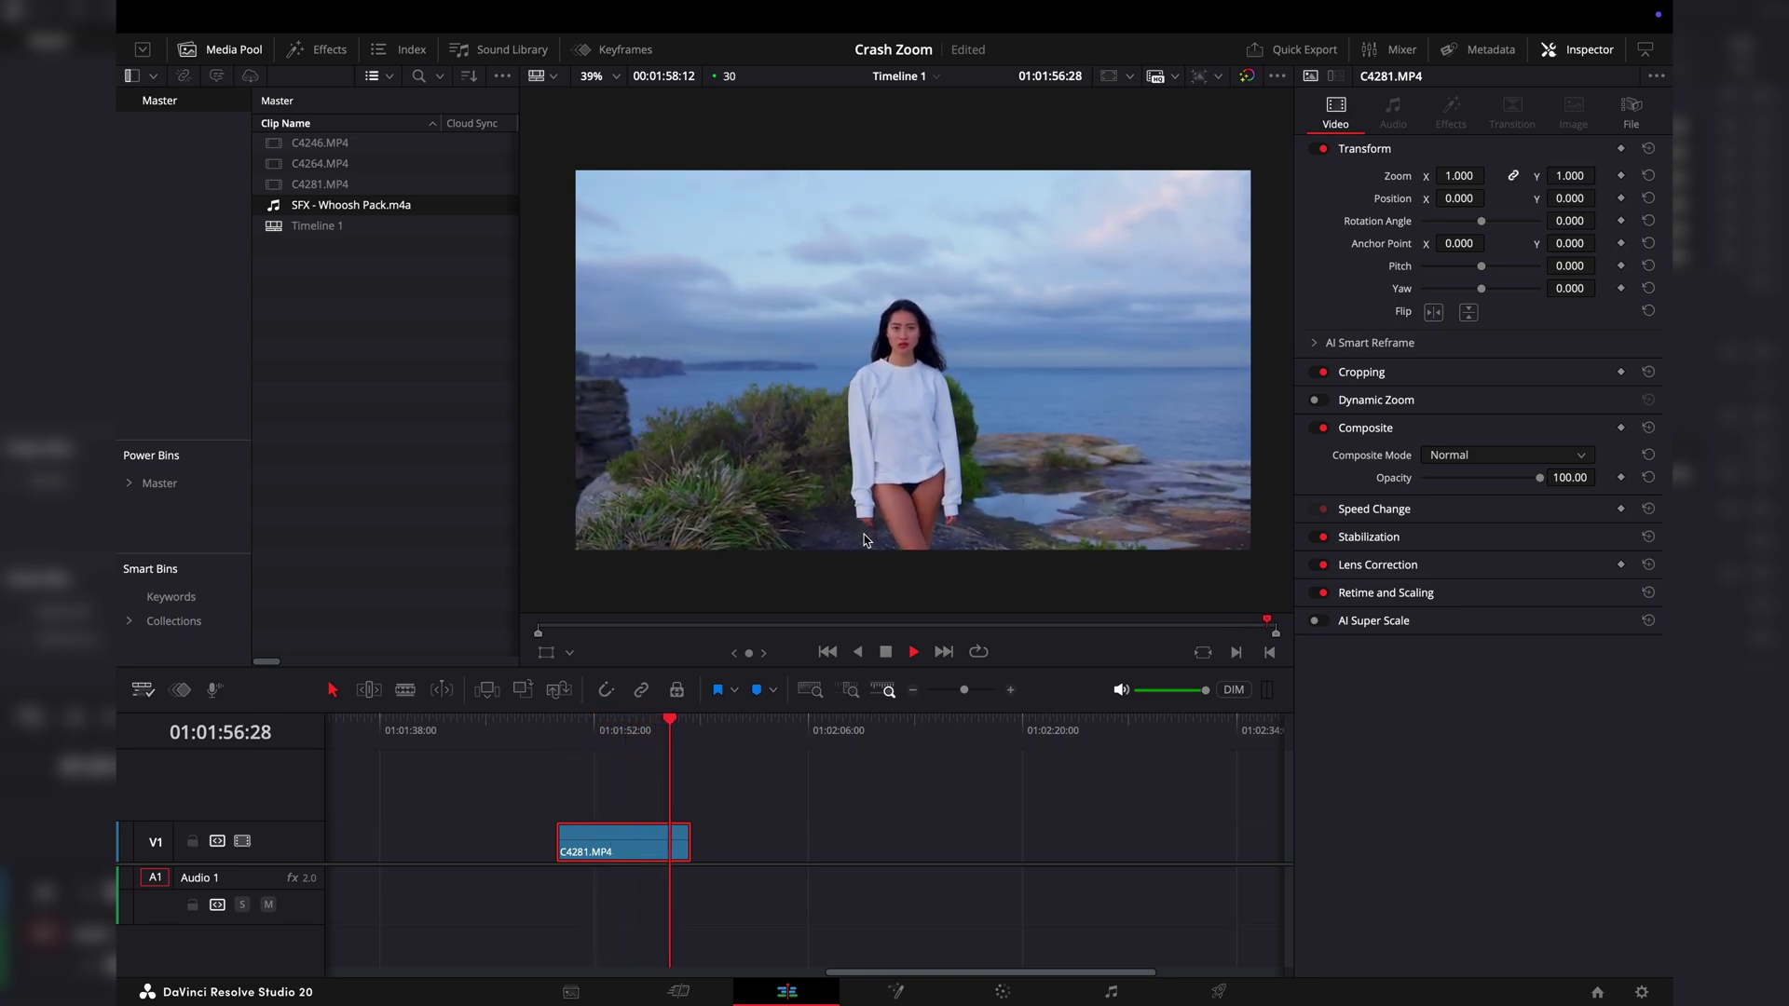
left_click(563, 725)
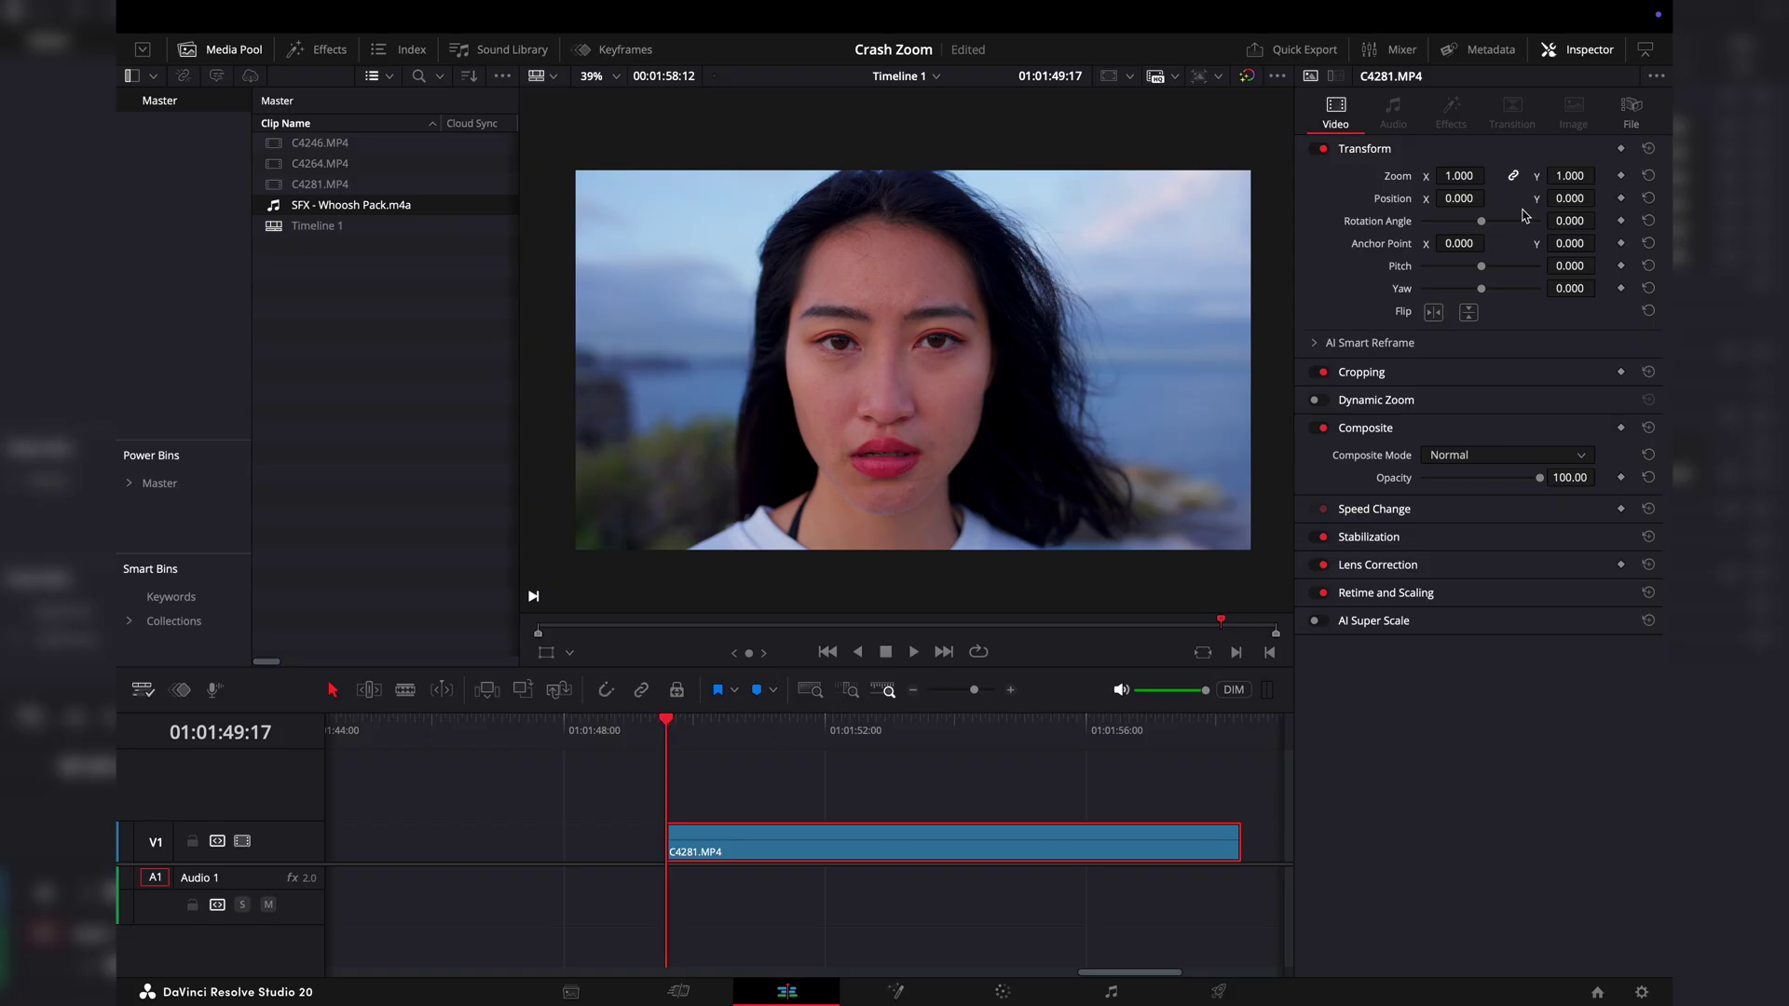
Step: Keyframe Zoom at 1.000 on the first frame, raise it to 1.720 later, and play back
left_click(1622, 176)
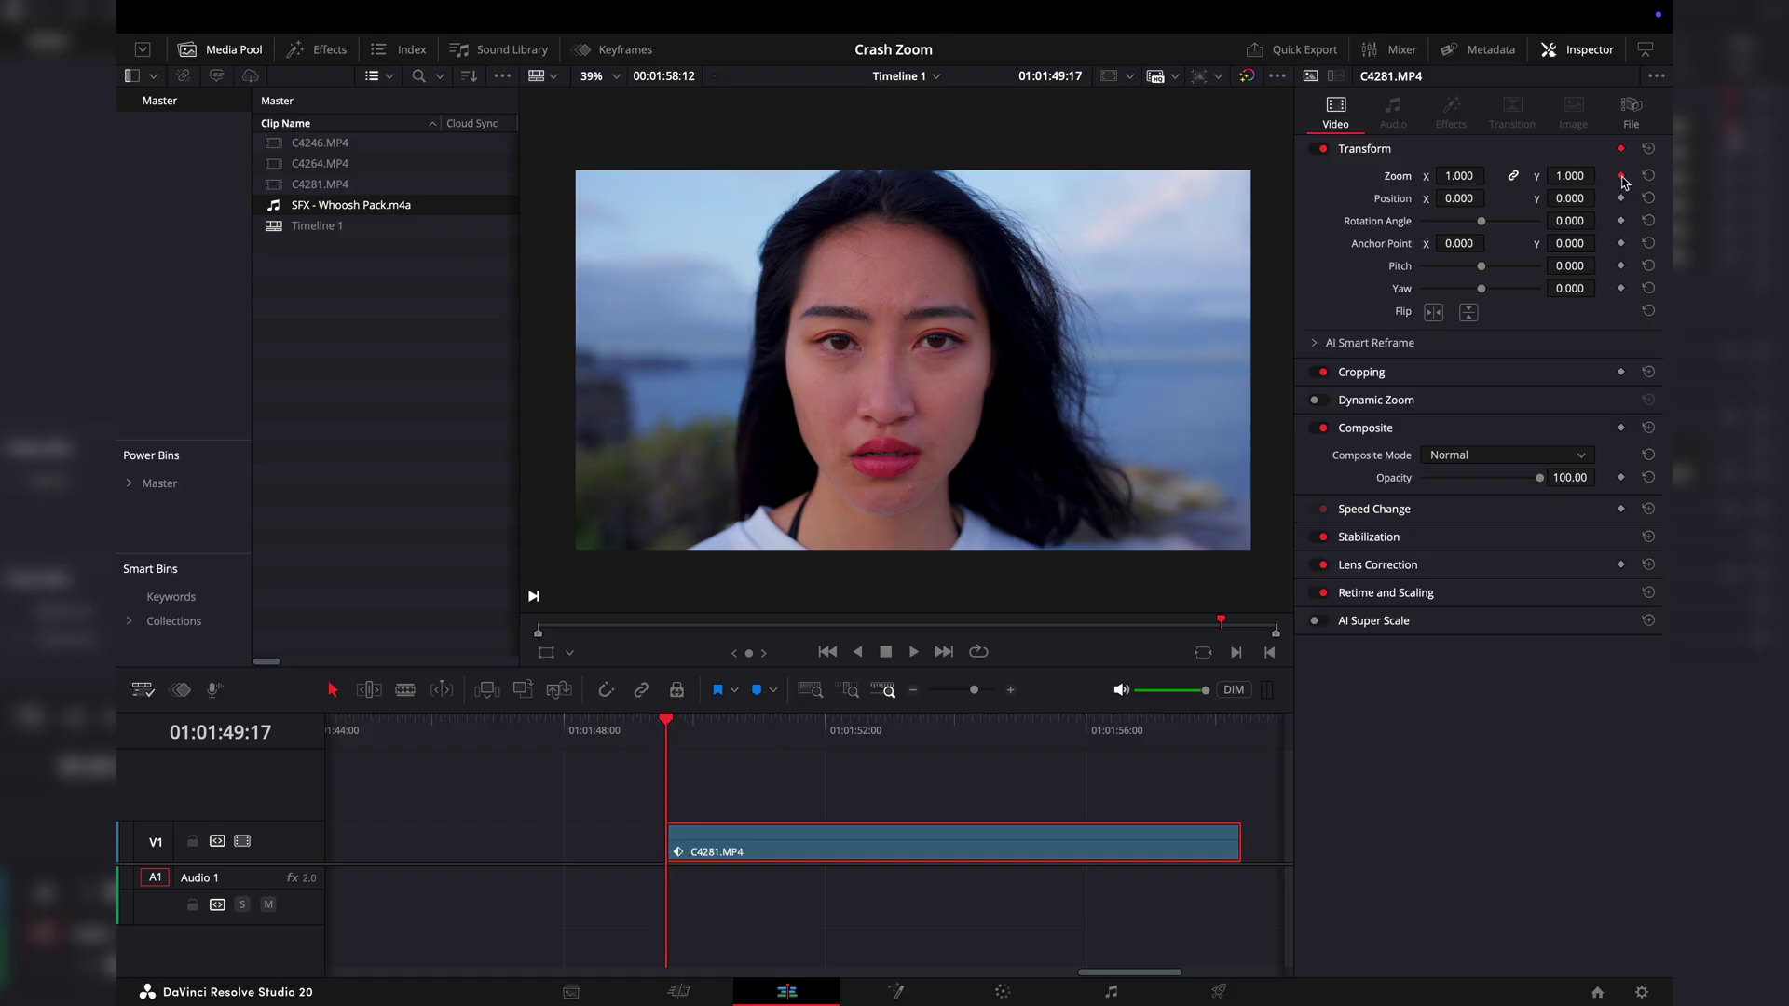
left_click_drag(667, 726, 915, 741)
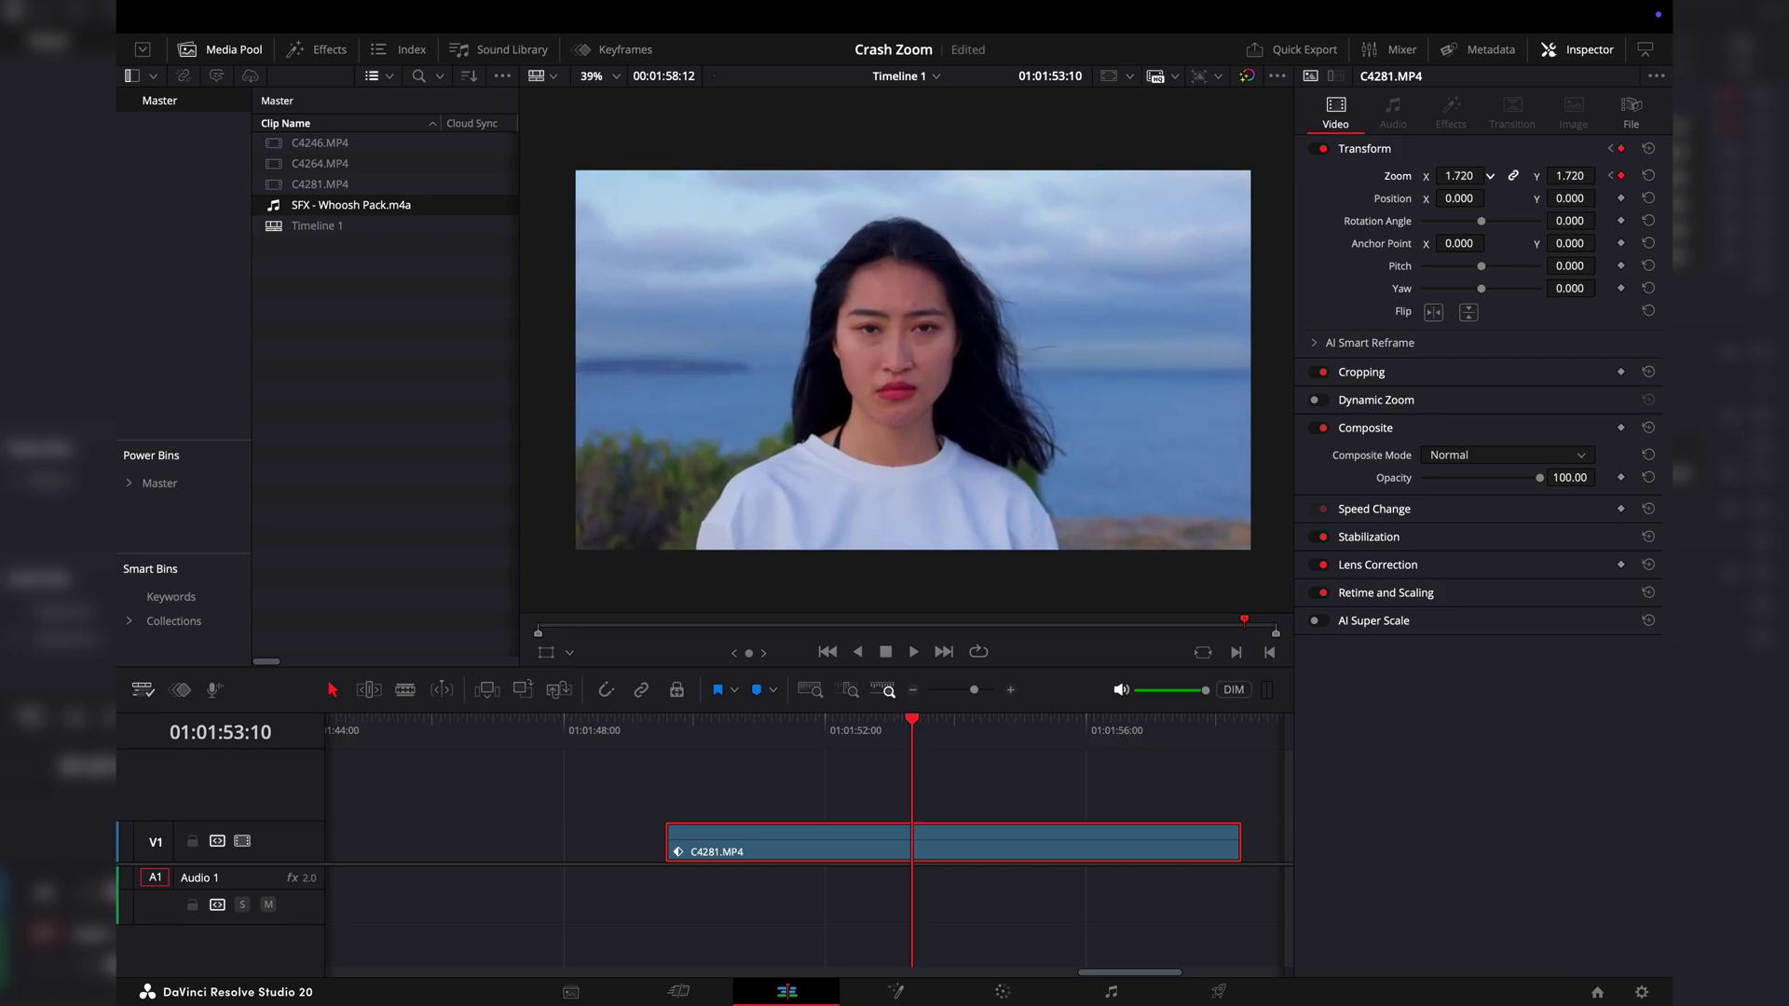
left_click(677, 732)
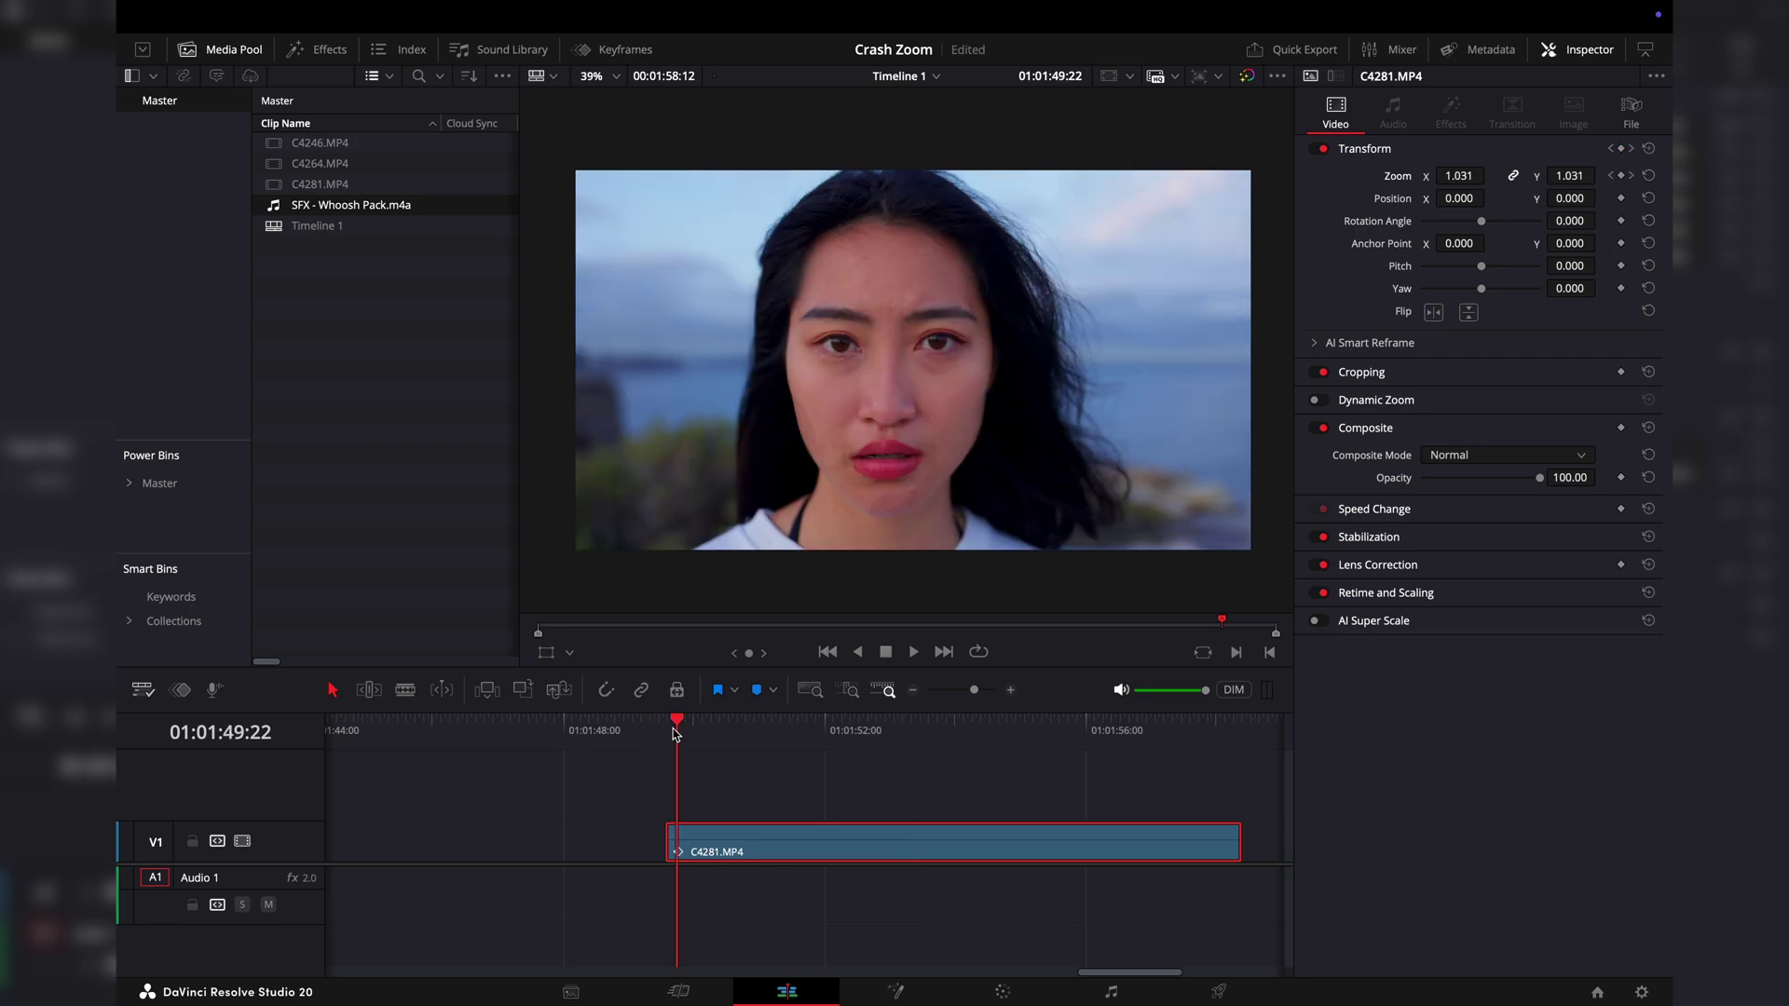
left_click(667, 733)
key("space")
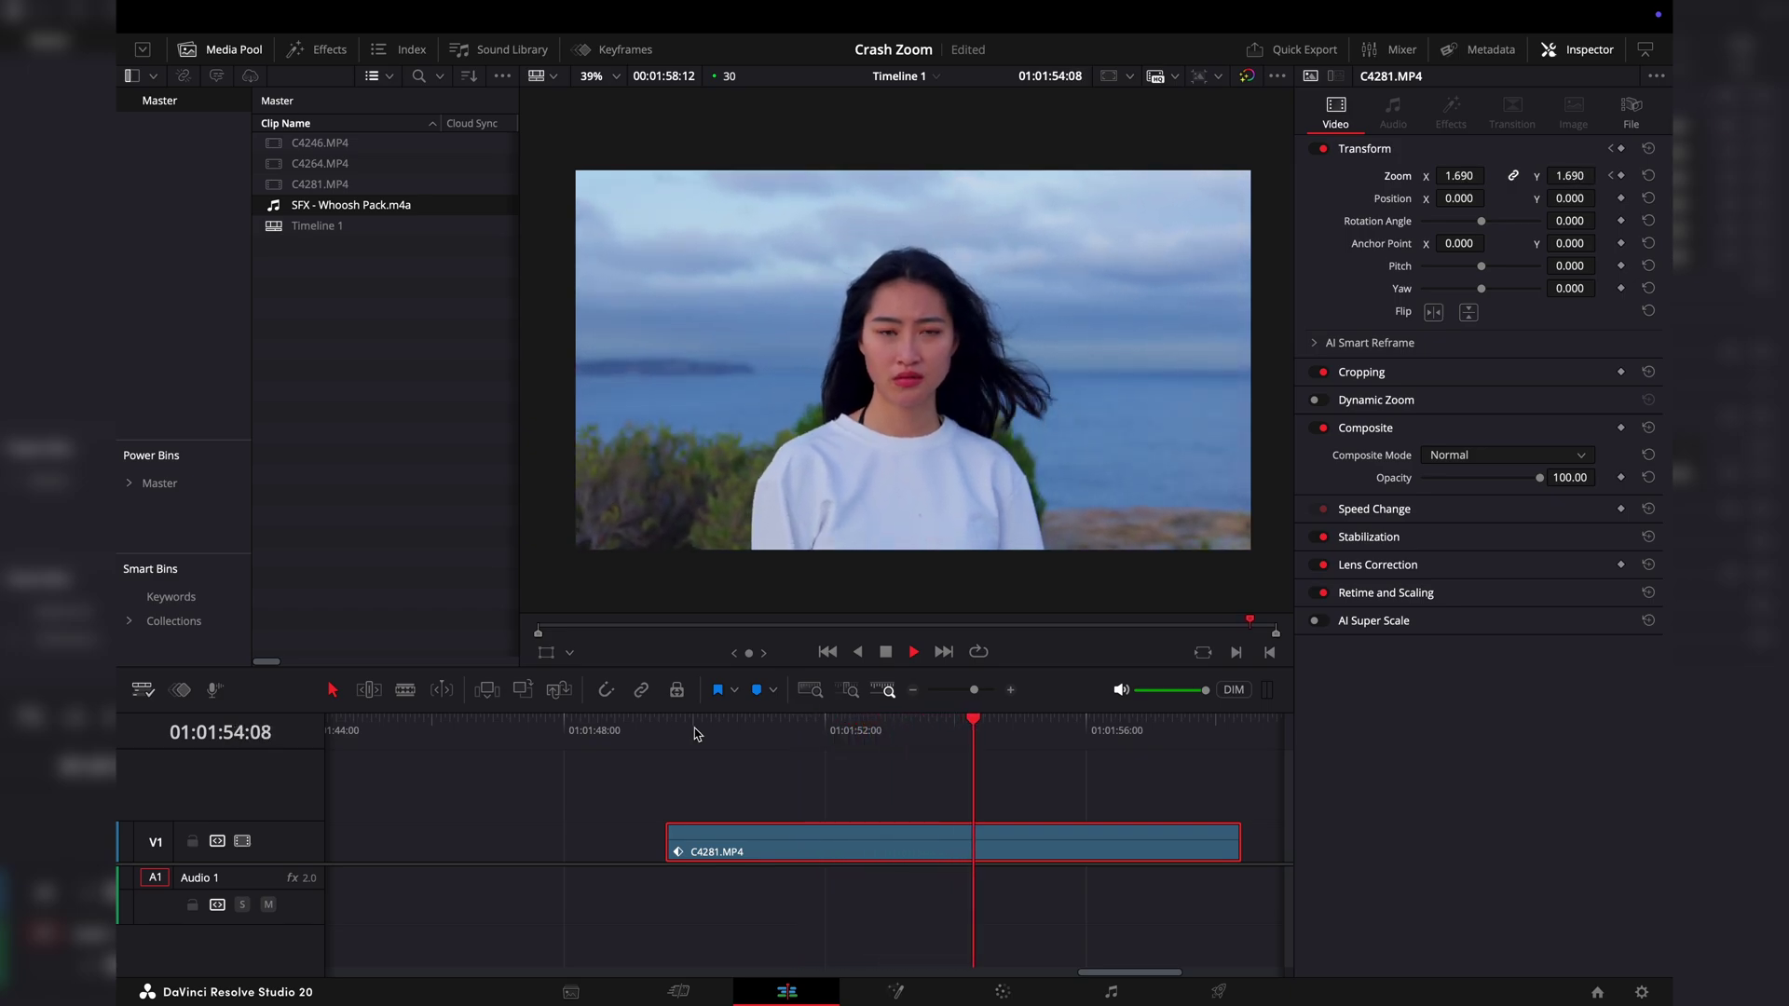
Step: Reset Zoom and set a fresh 1.000 Zoom keyframe at the clip's first frame
left_click_drag(664, 724, 848, 732)
left_click(1647, 174)
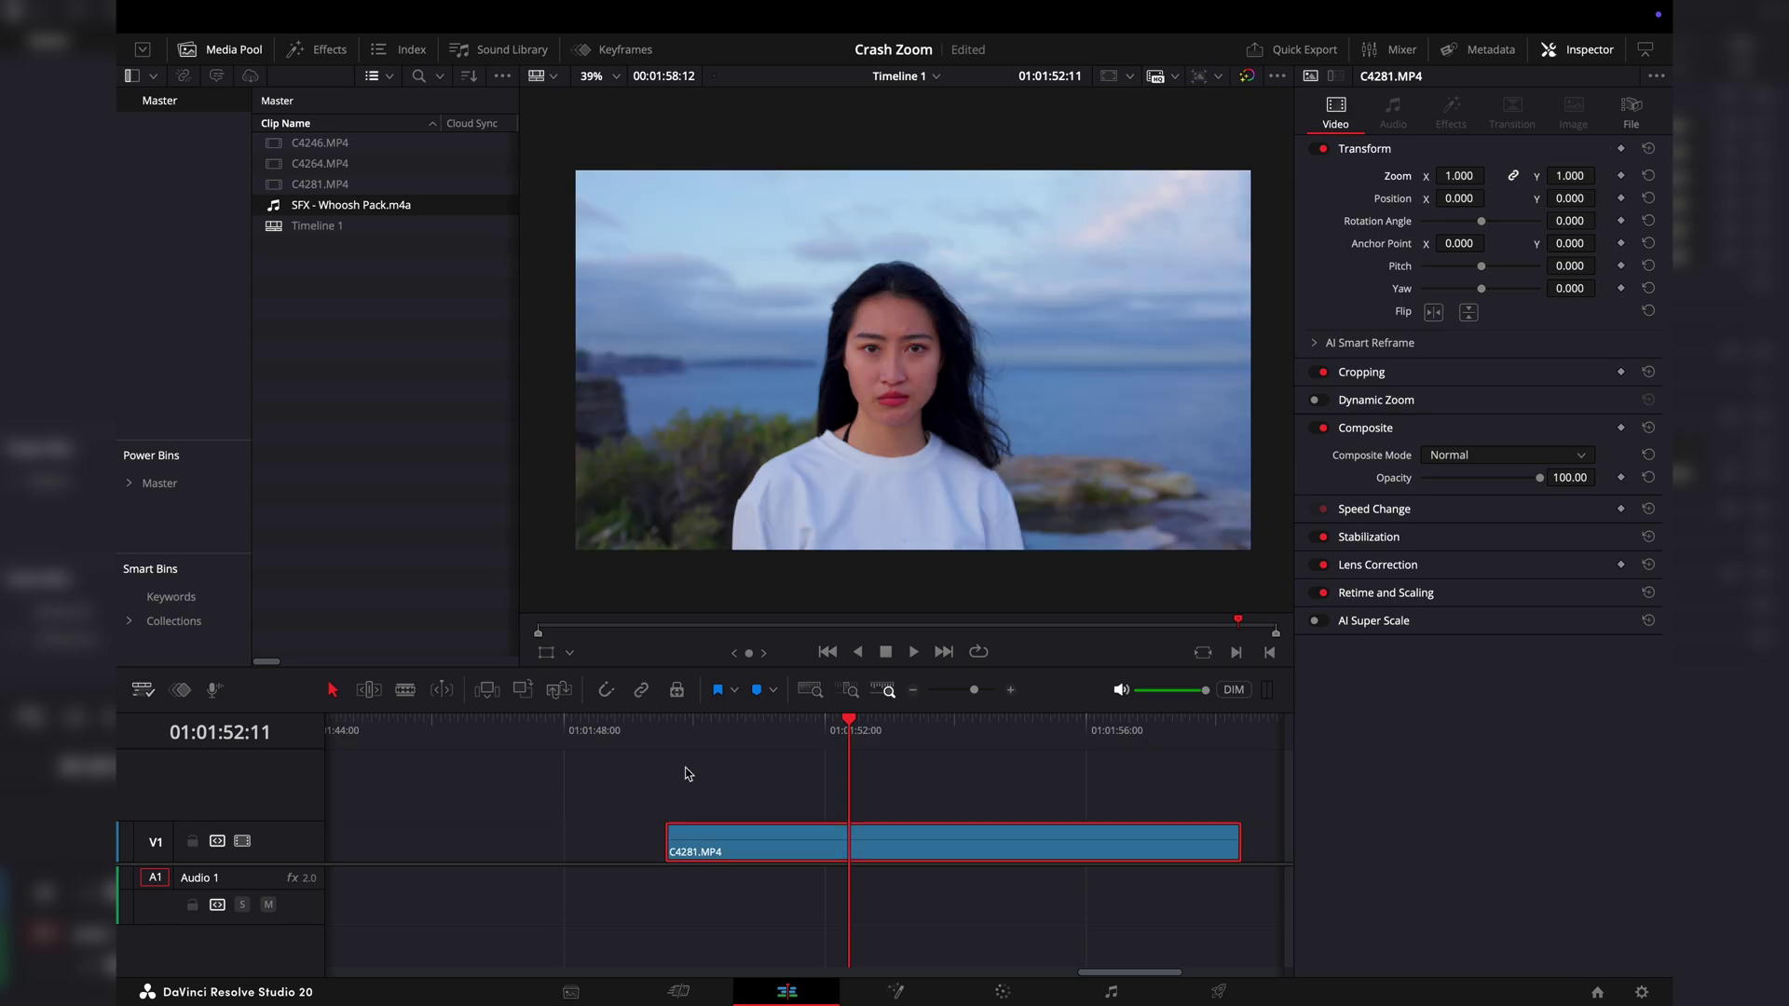
left_click_drag(657, 739, 1108, 739)
left_click(1622, 176)
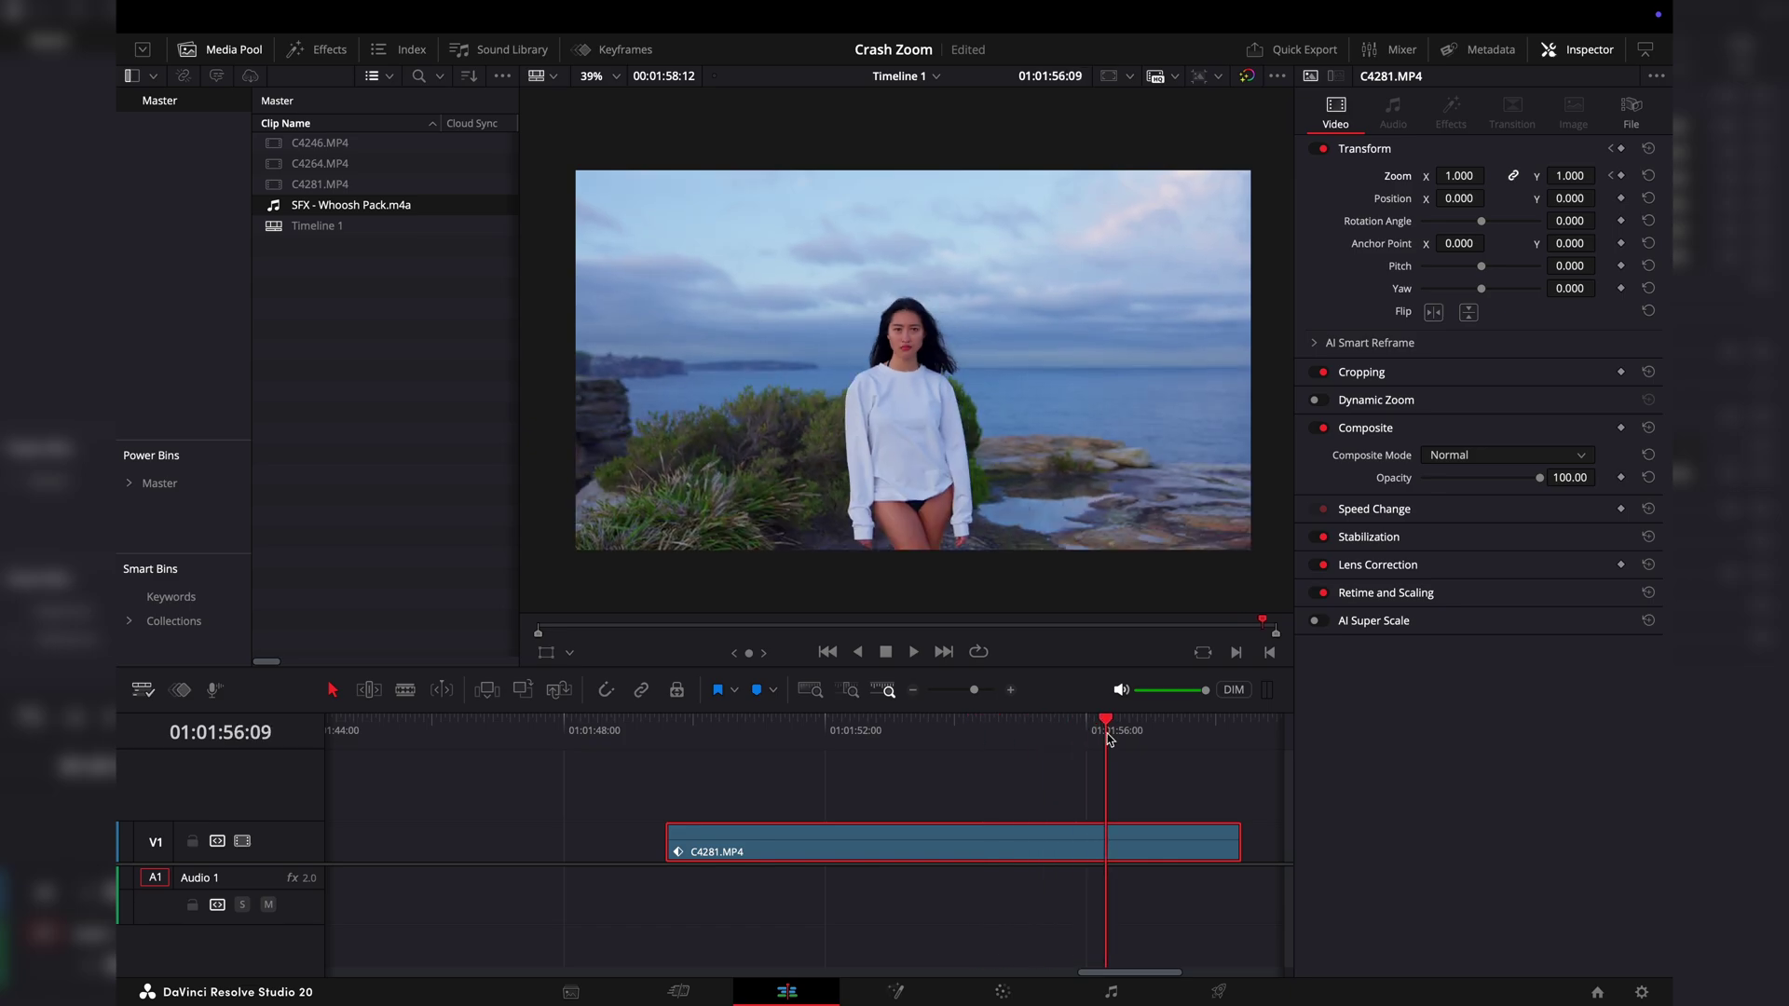
Step: Trim the clip's end to the playhead at 01:01:56:08 and set Zoom to 2.310 there
left_click_drag(1239, 848, 1099, 841)
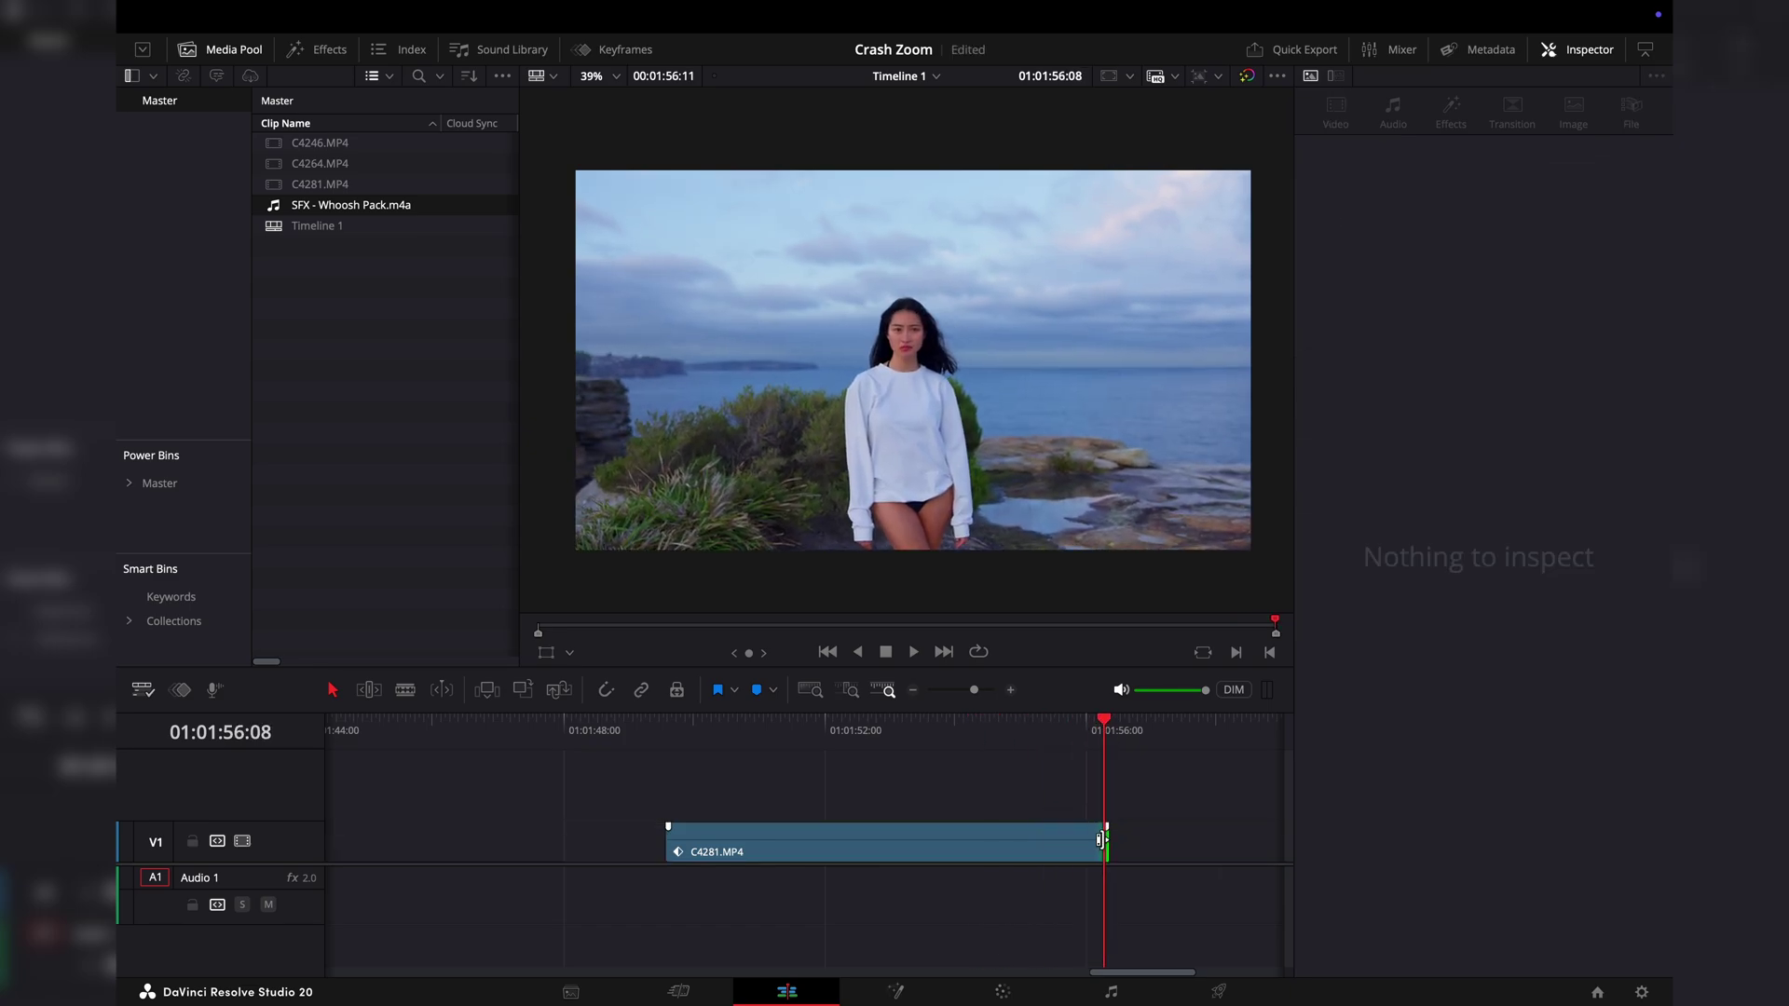
left_click(1092, 846)
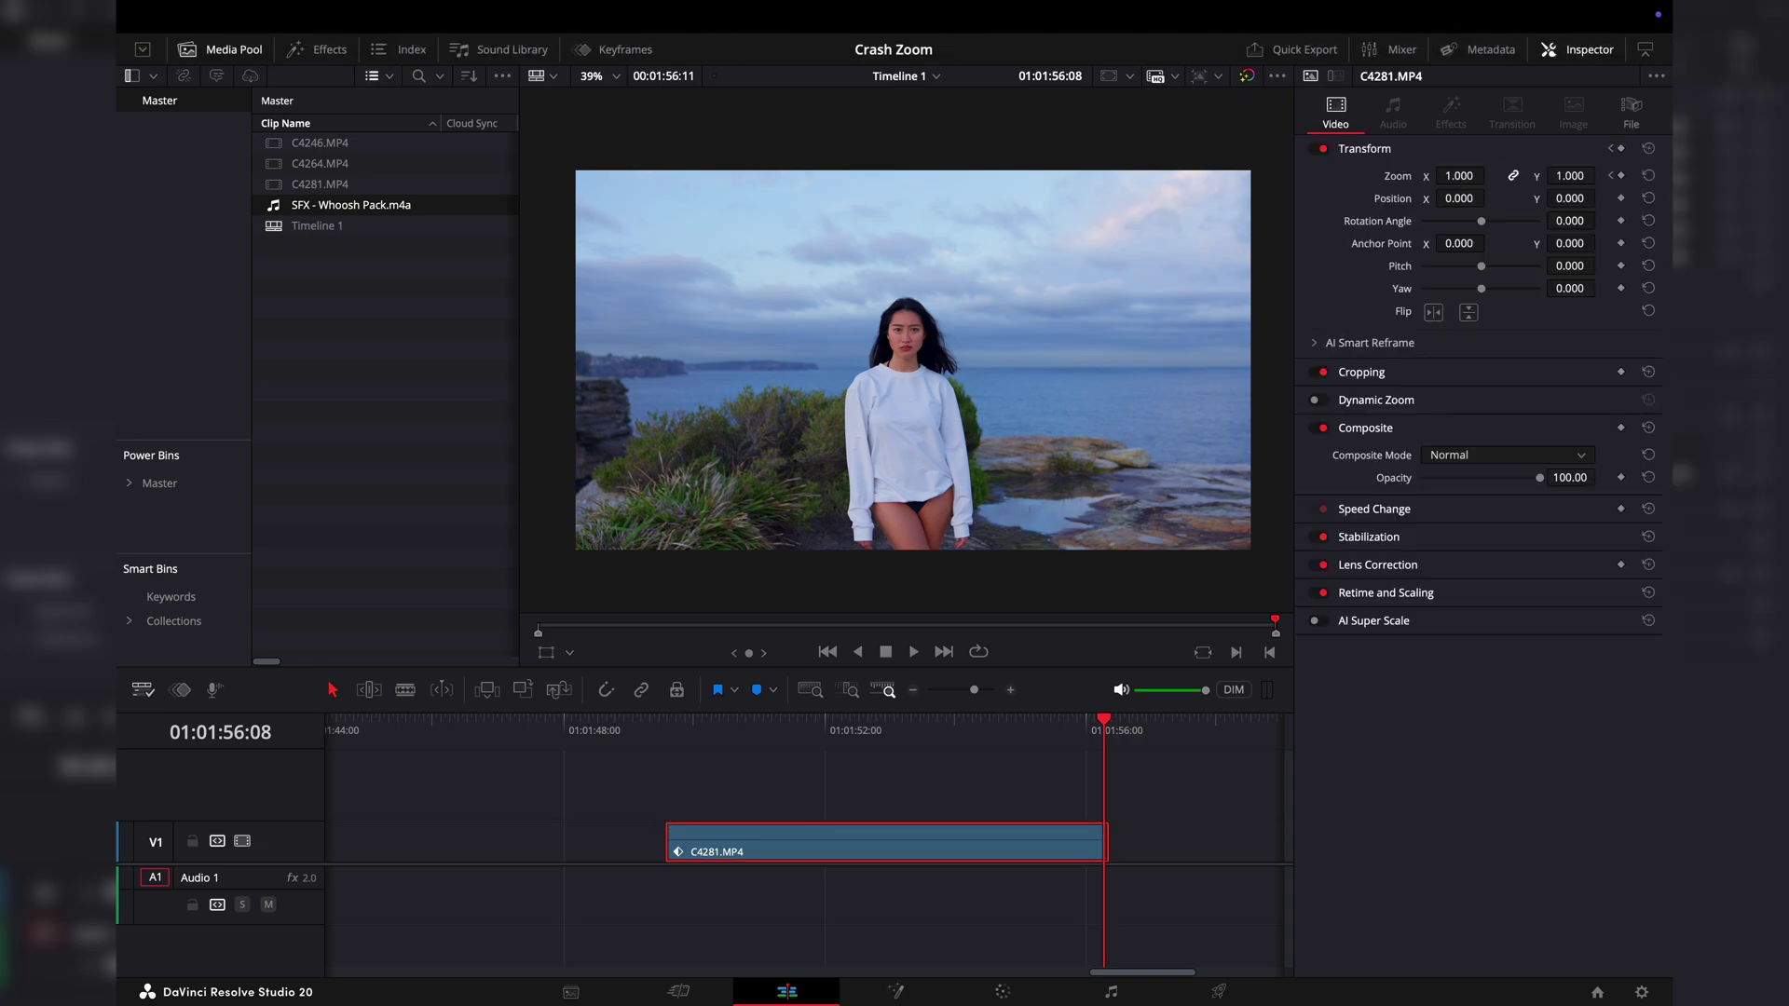
left_click_drag(1451, 175, 1450, 175)
left_click(671, 727)
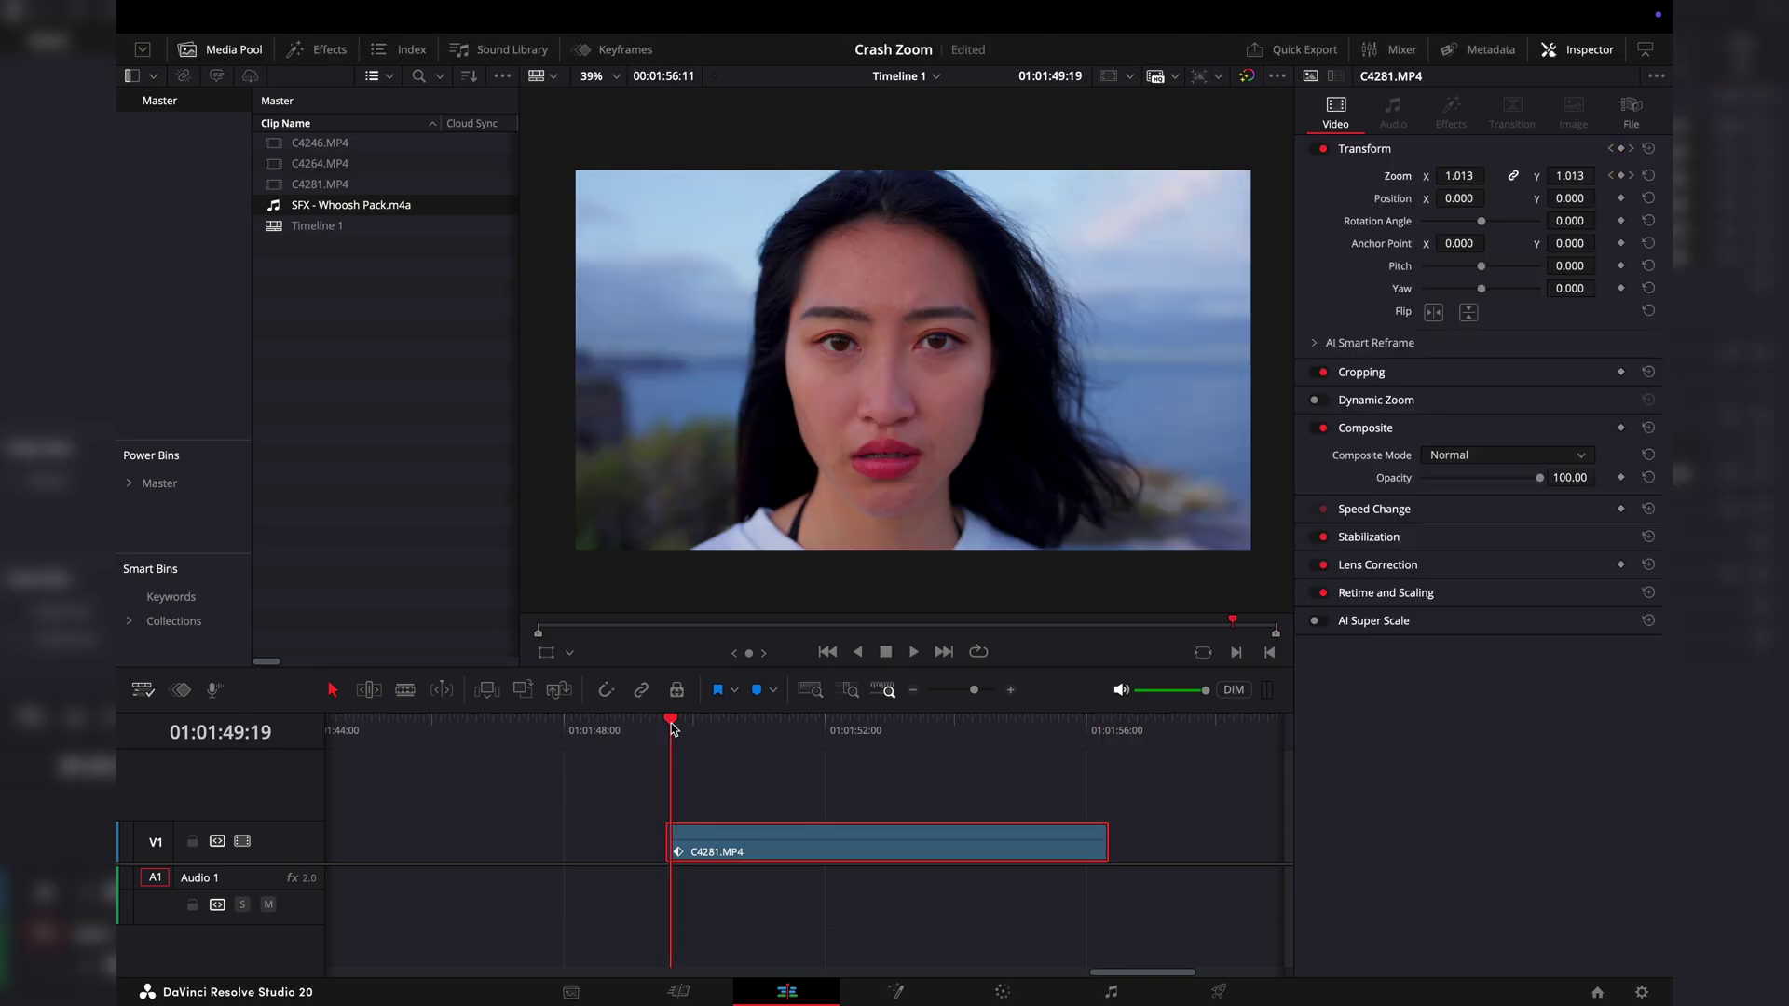
left_click(666, 728)
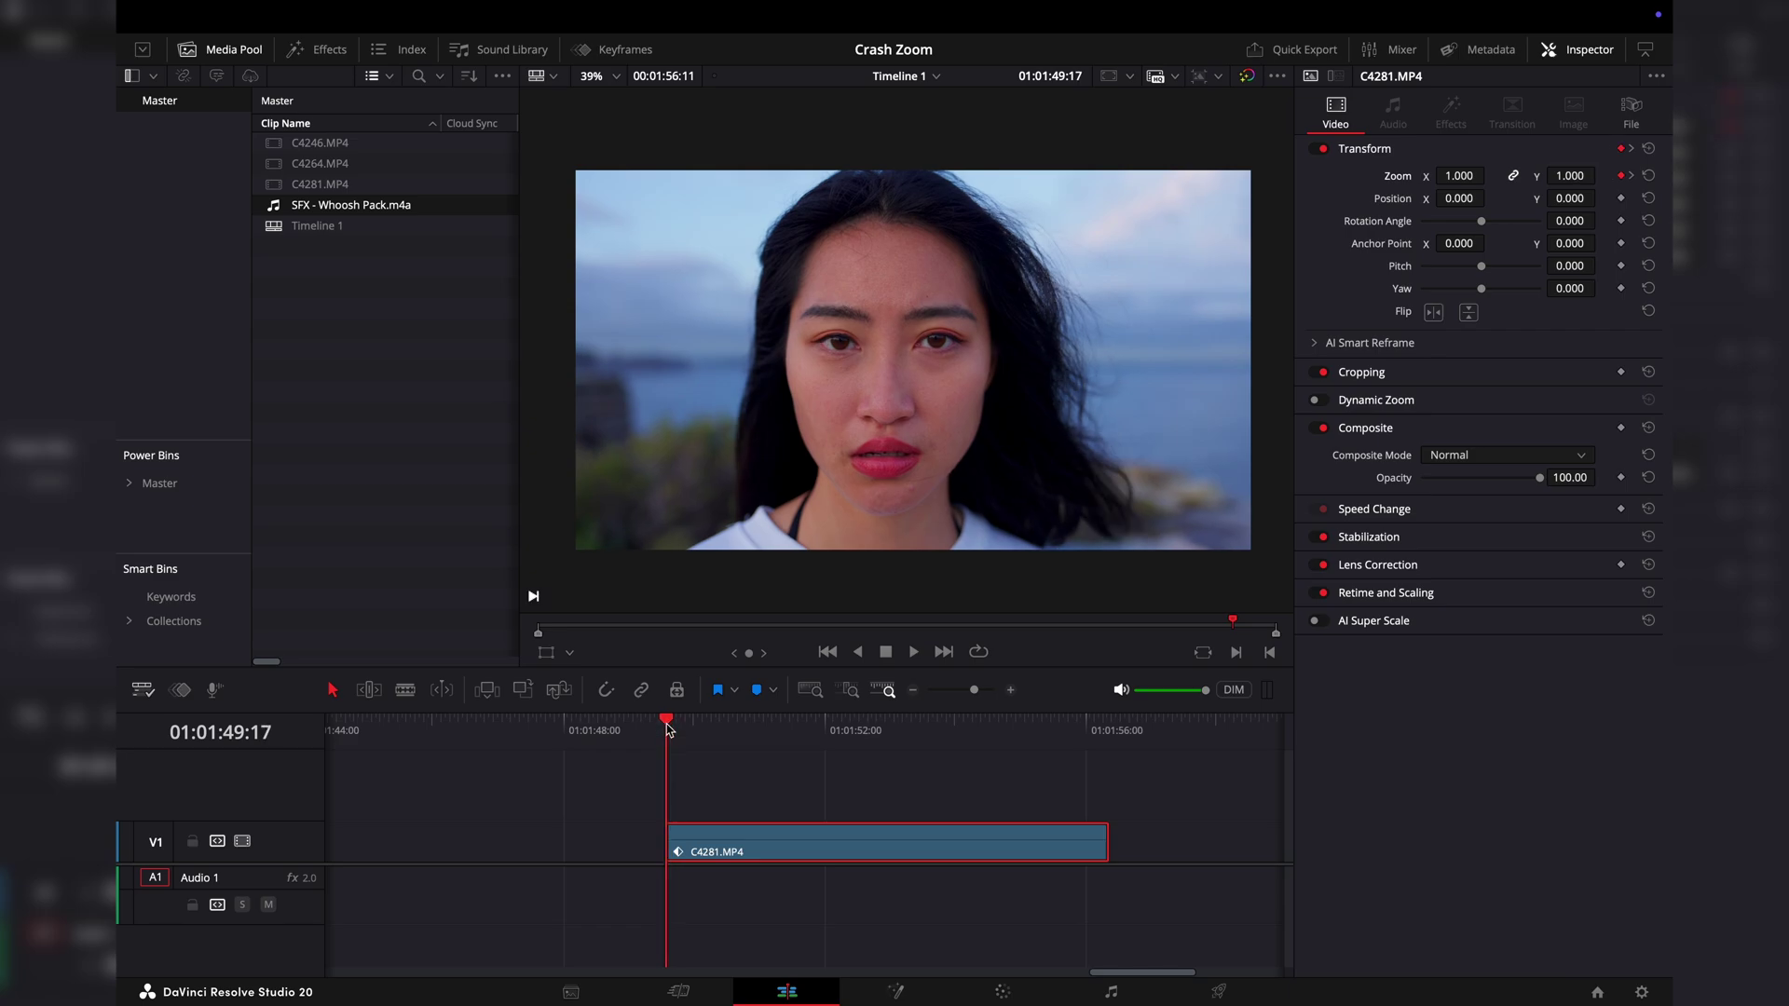
key("space")
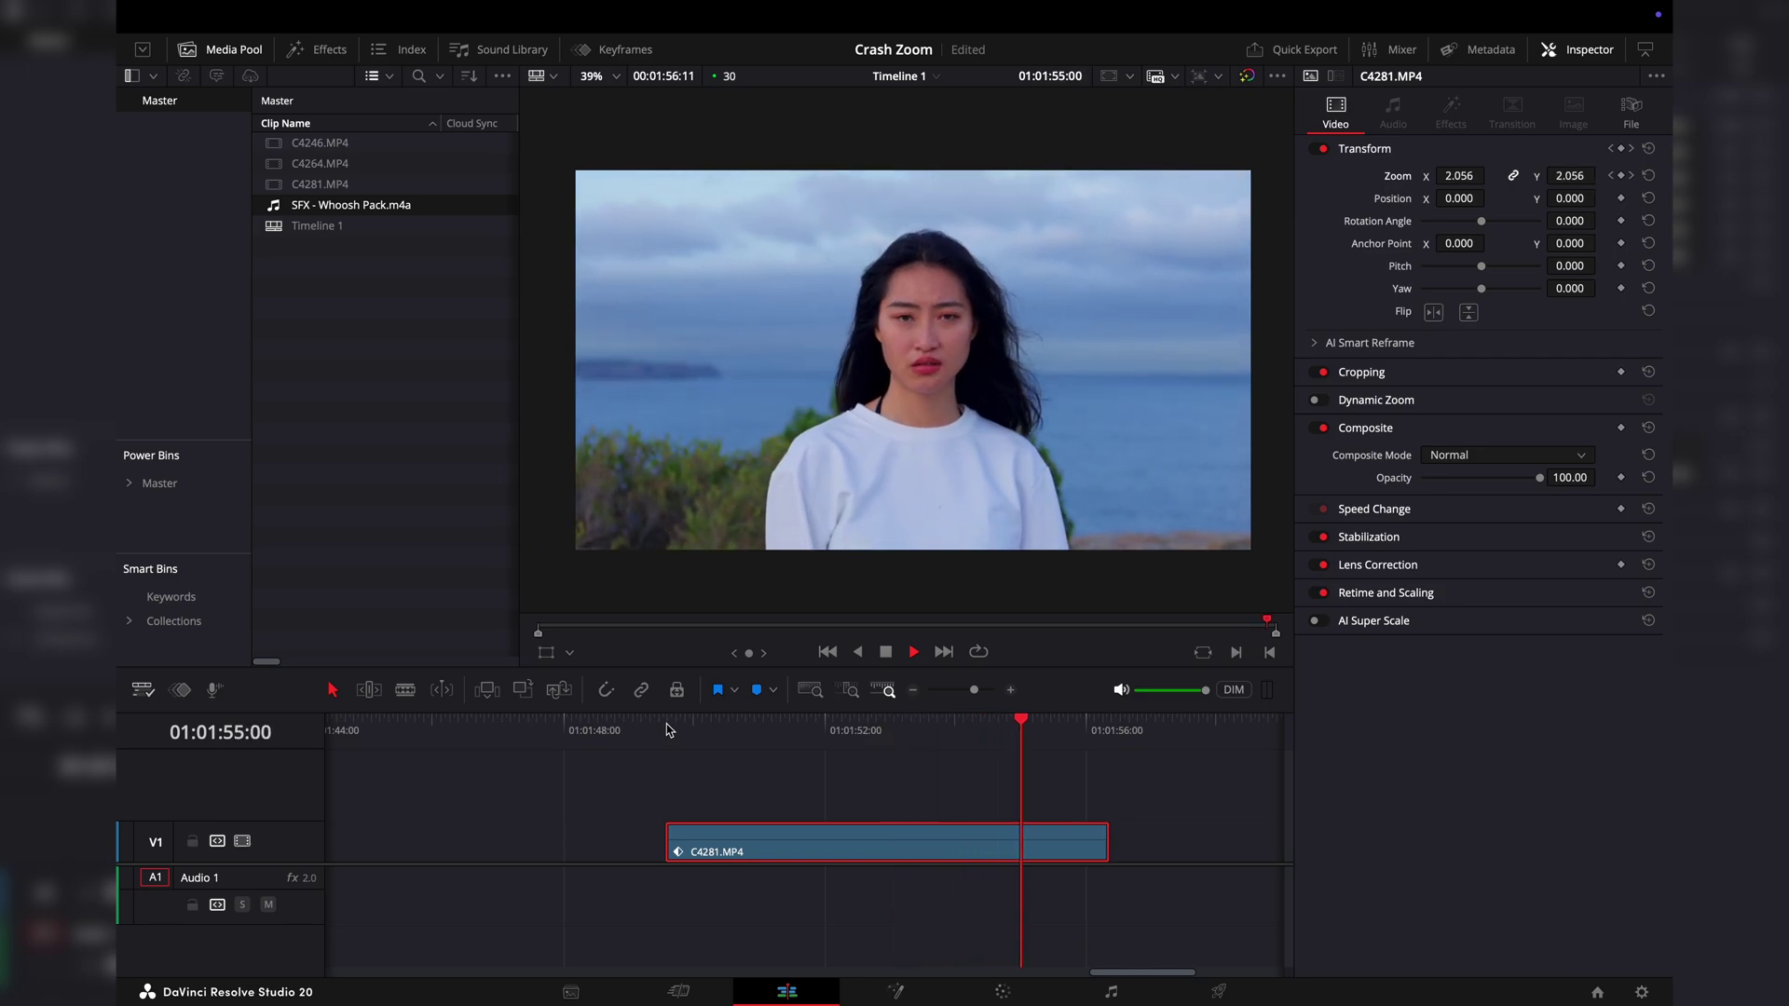
left_click(666, 729)
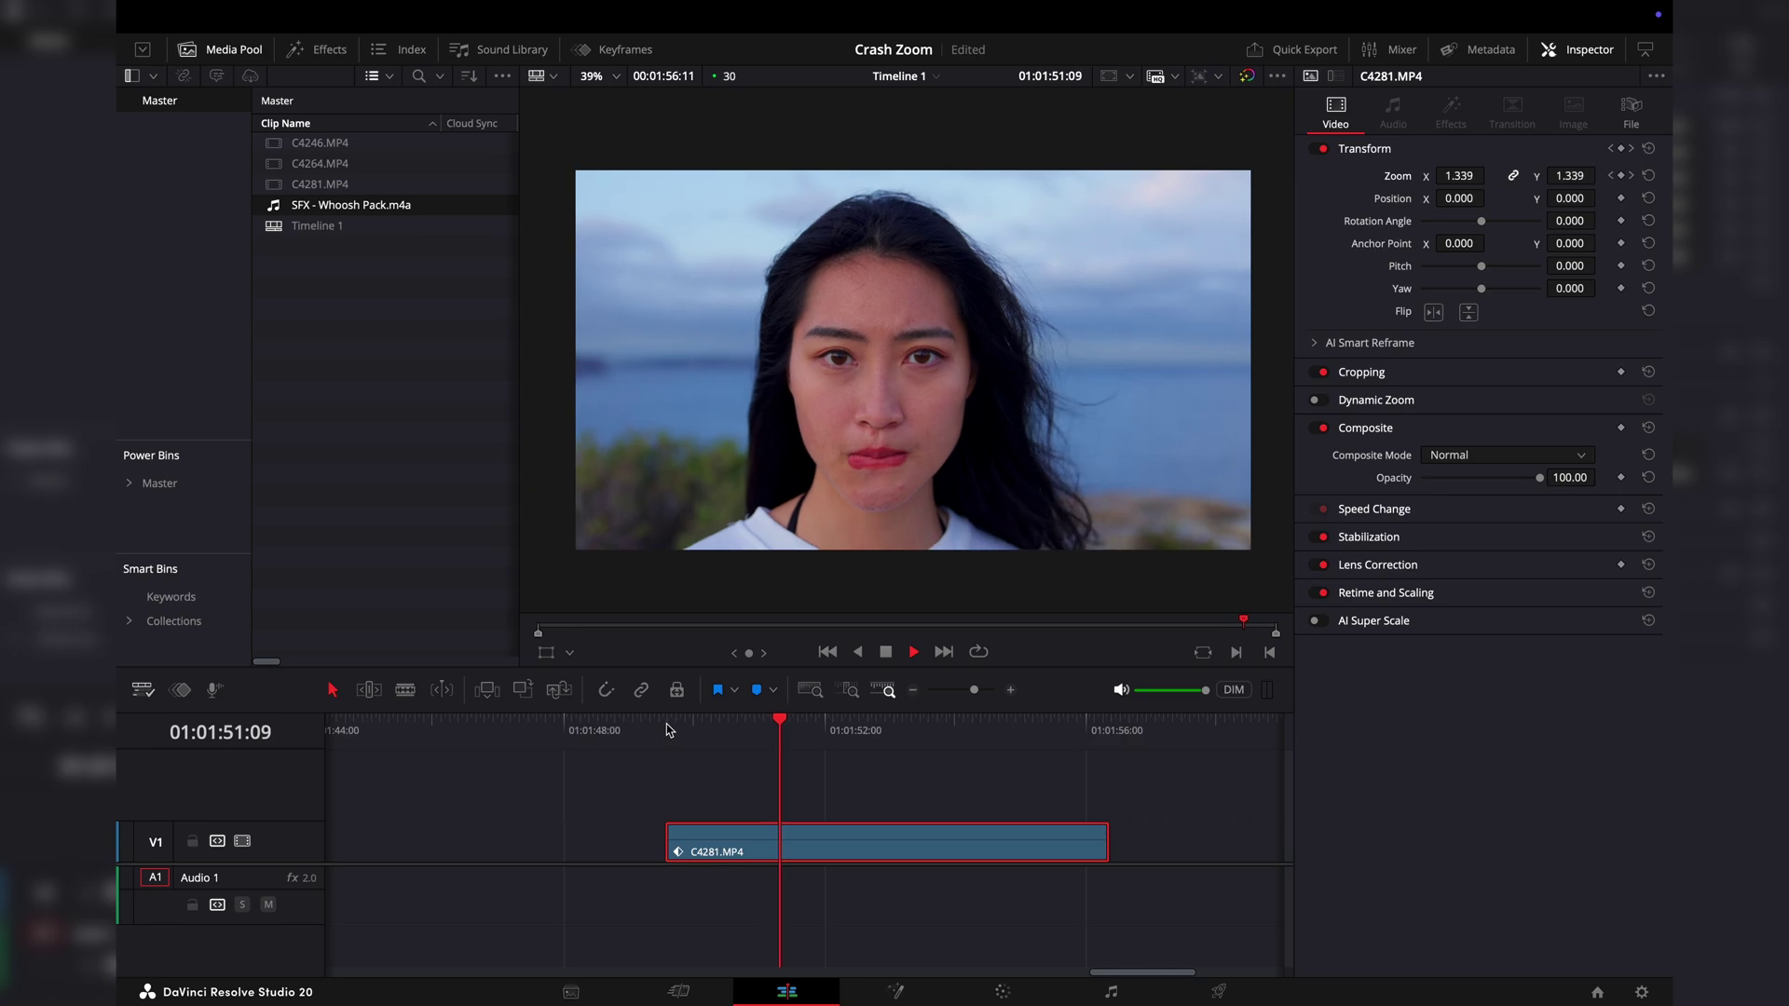
key("space")
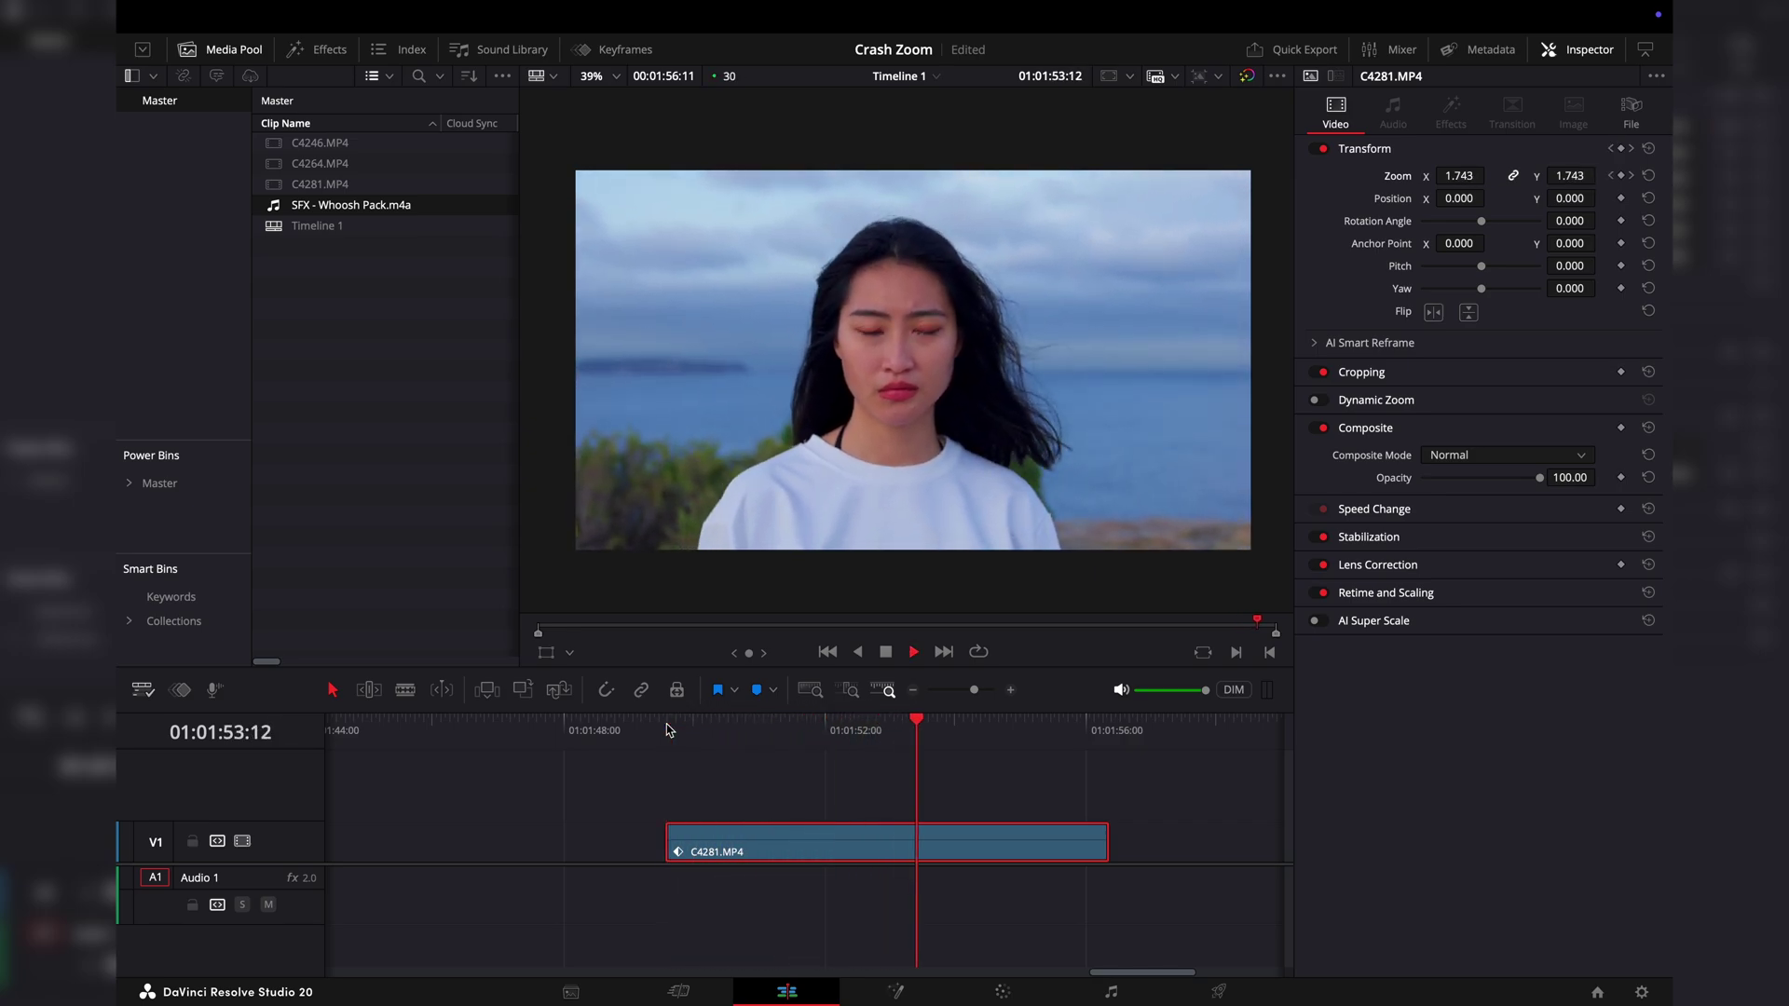
key("space")
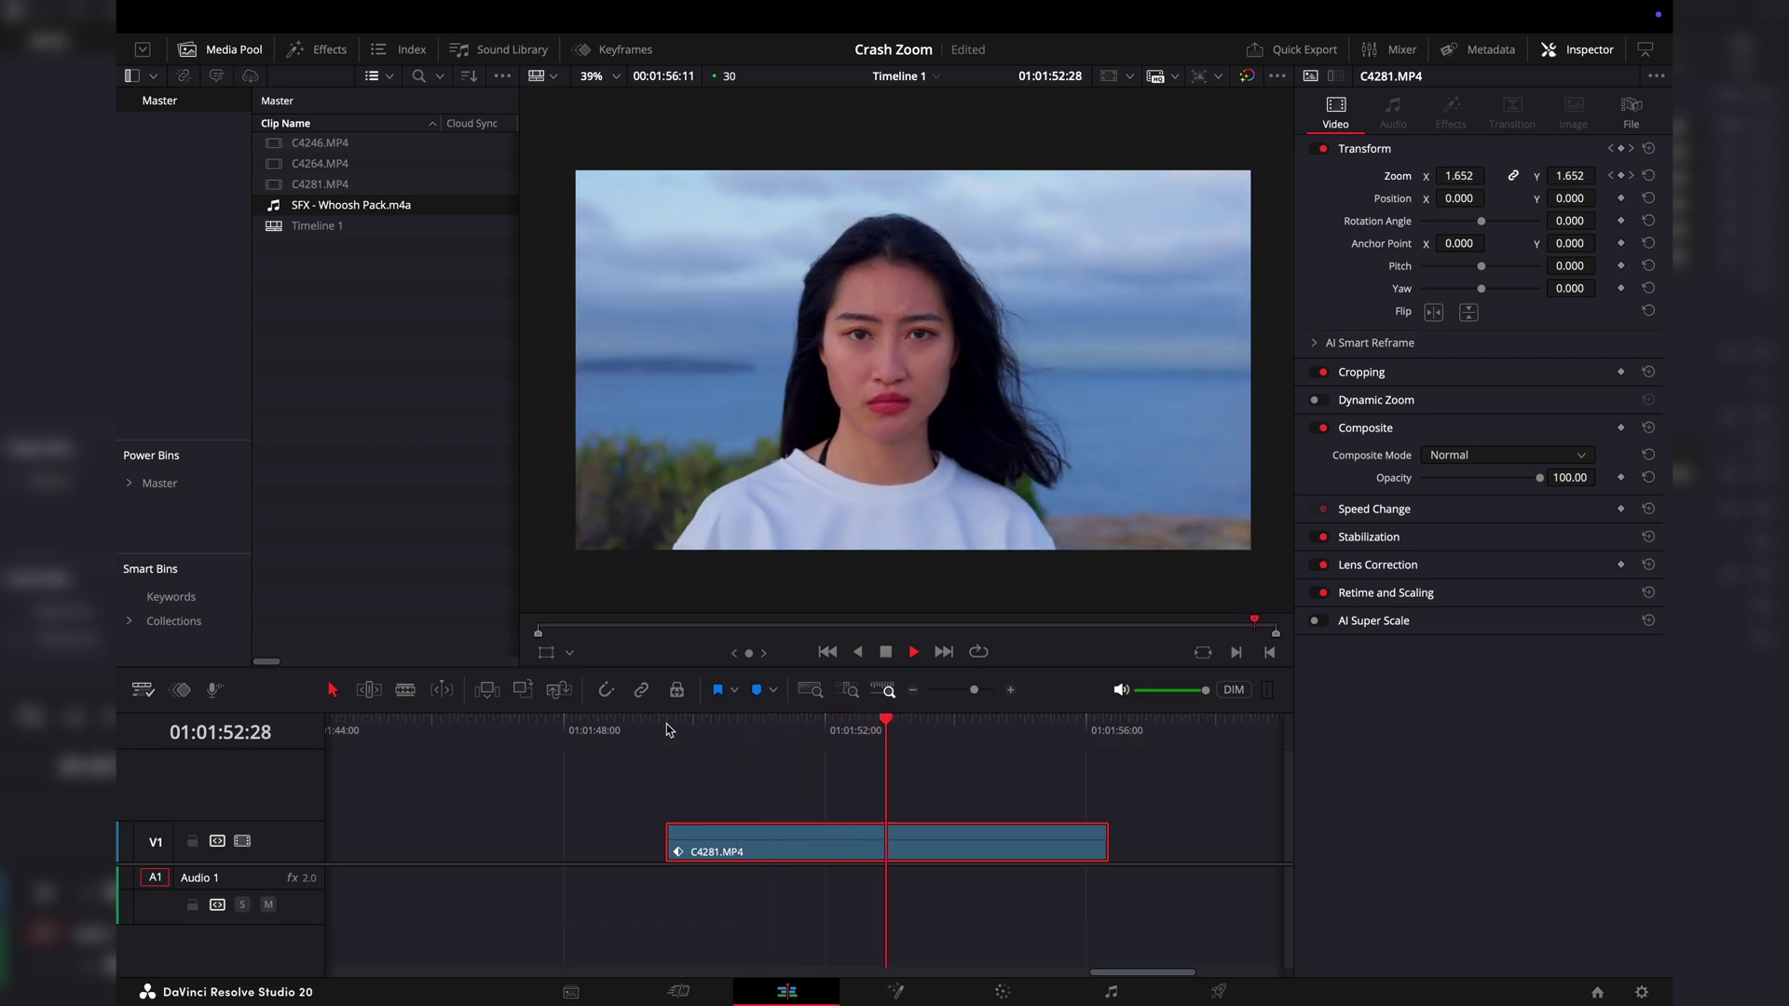
left_click(667, 727)
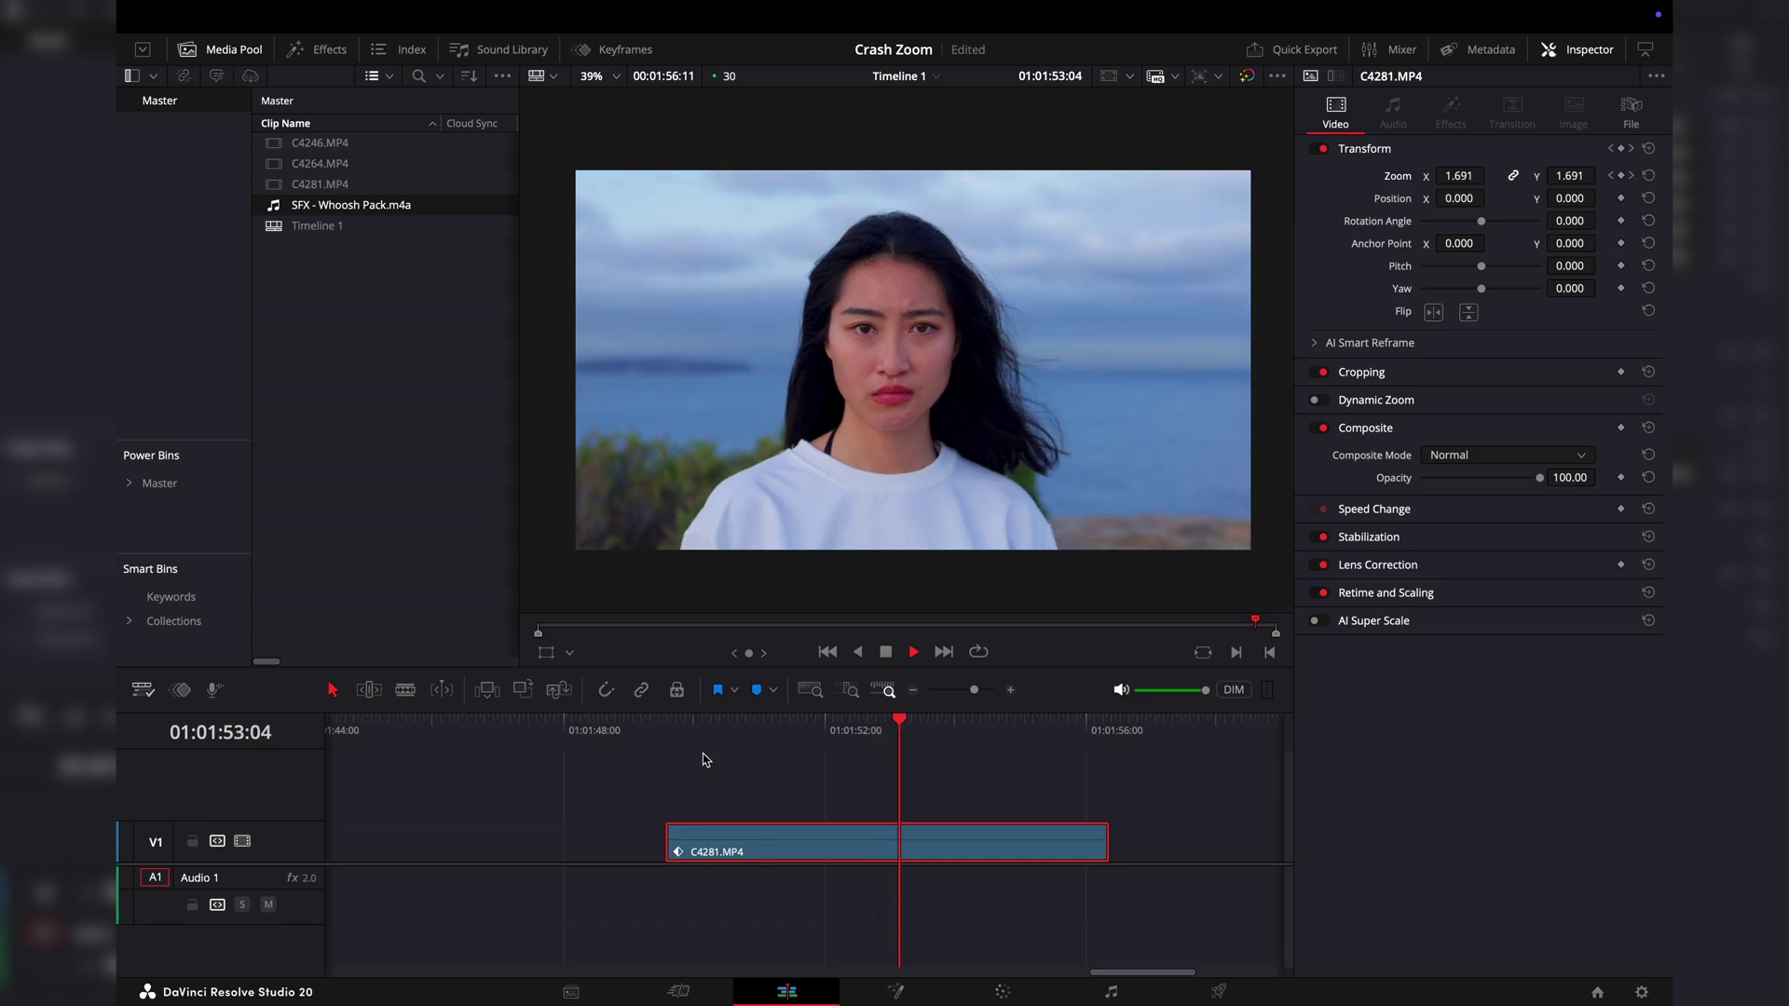
left_click(673, 733)
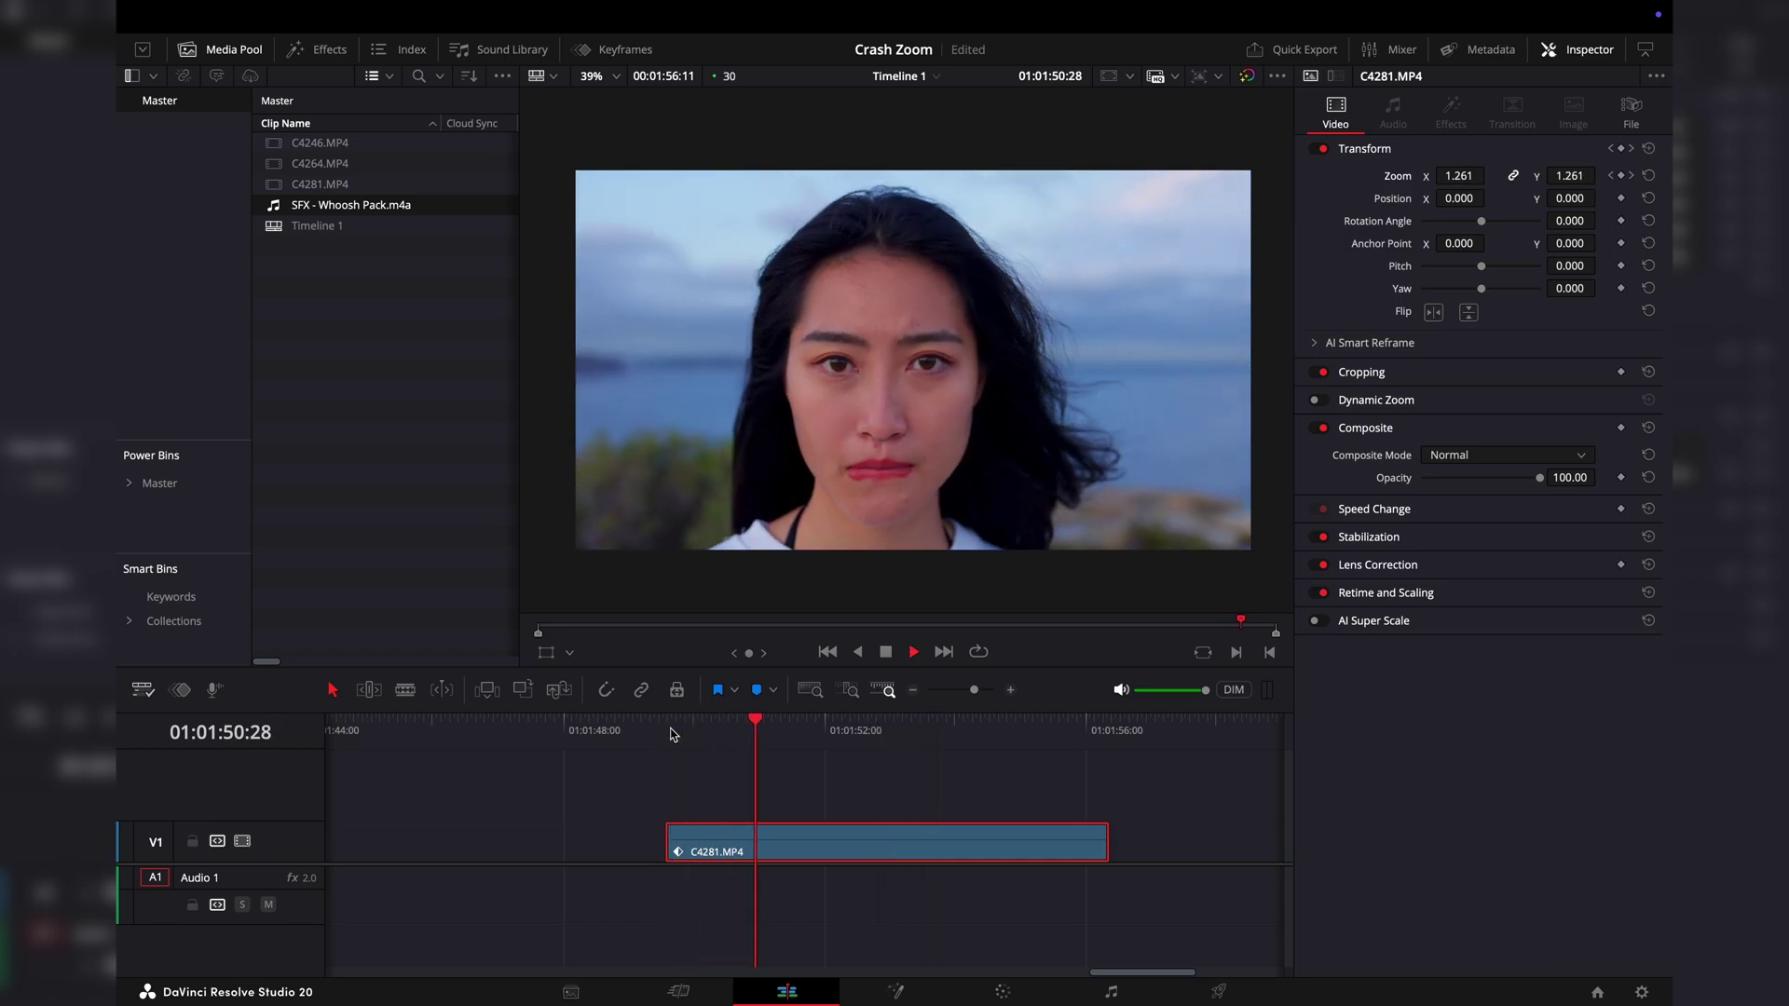
left_click(673, 732)
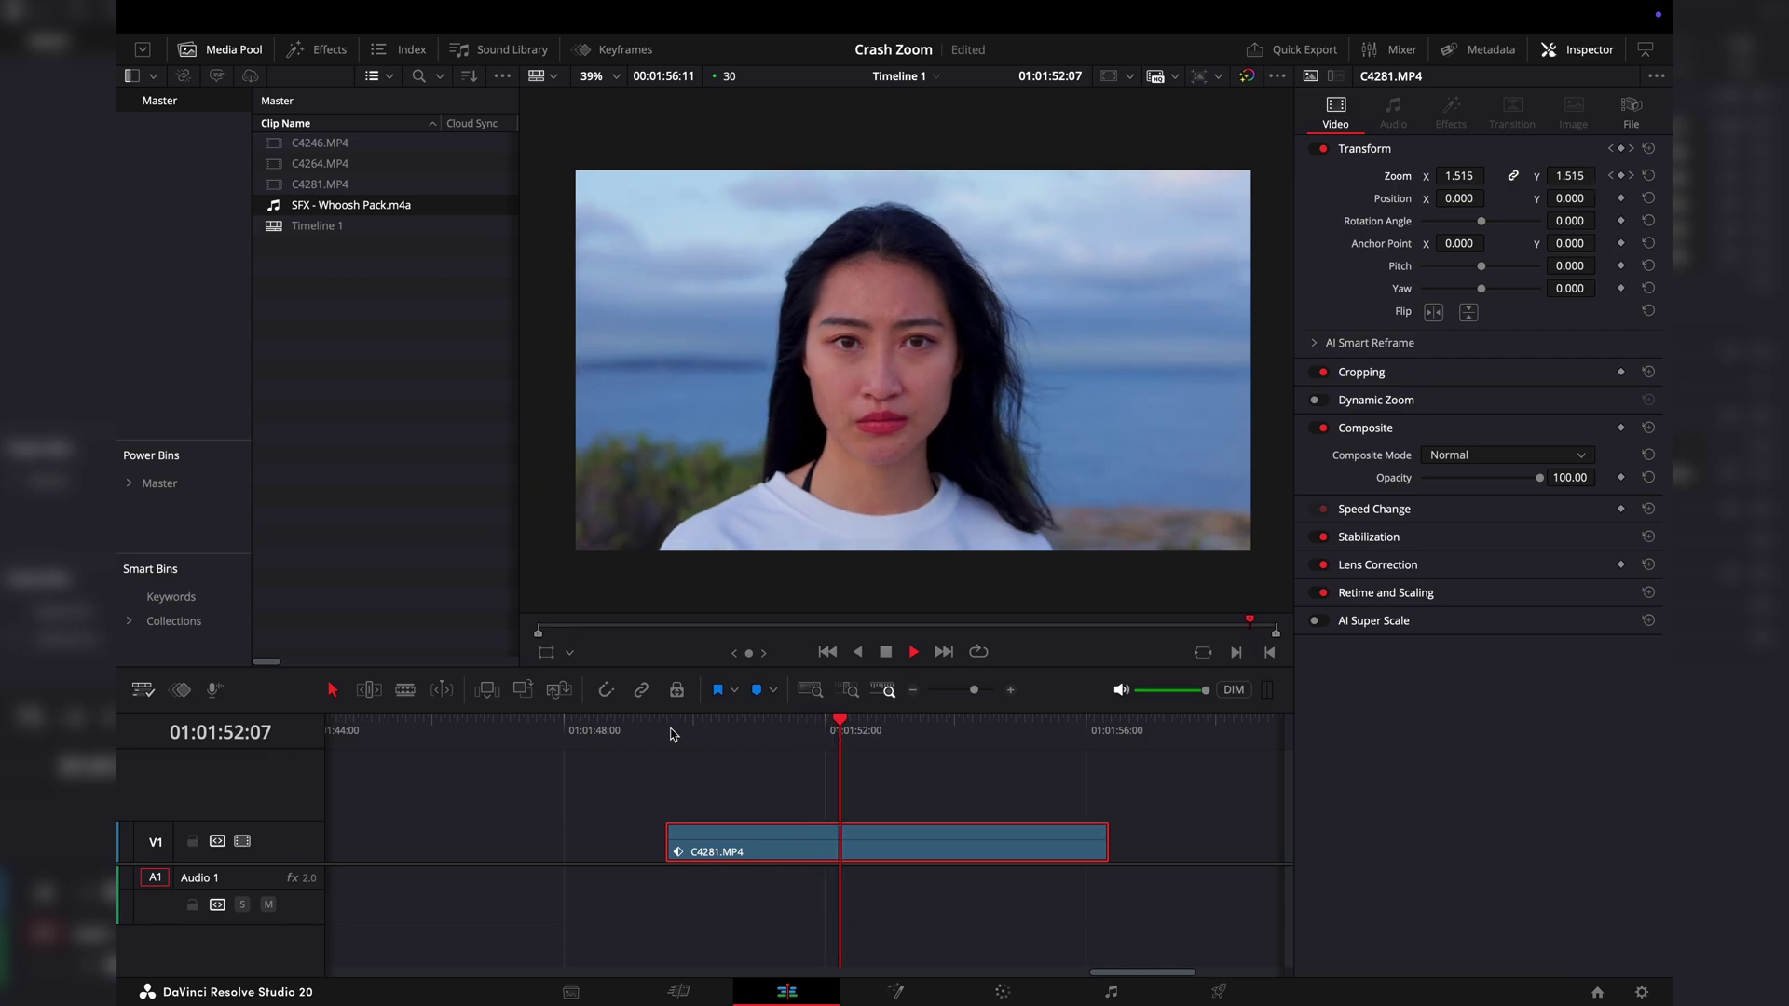
left_click(673, 733)
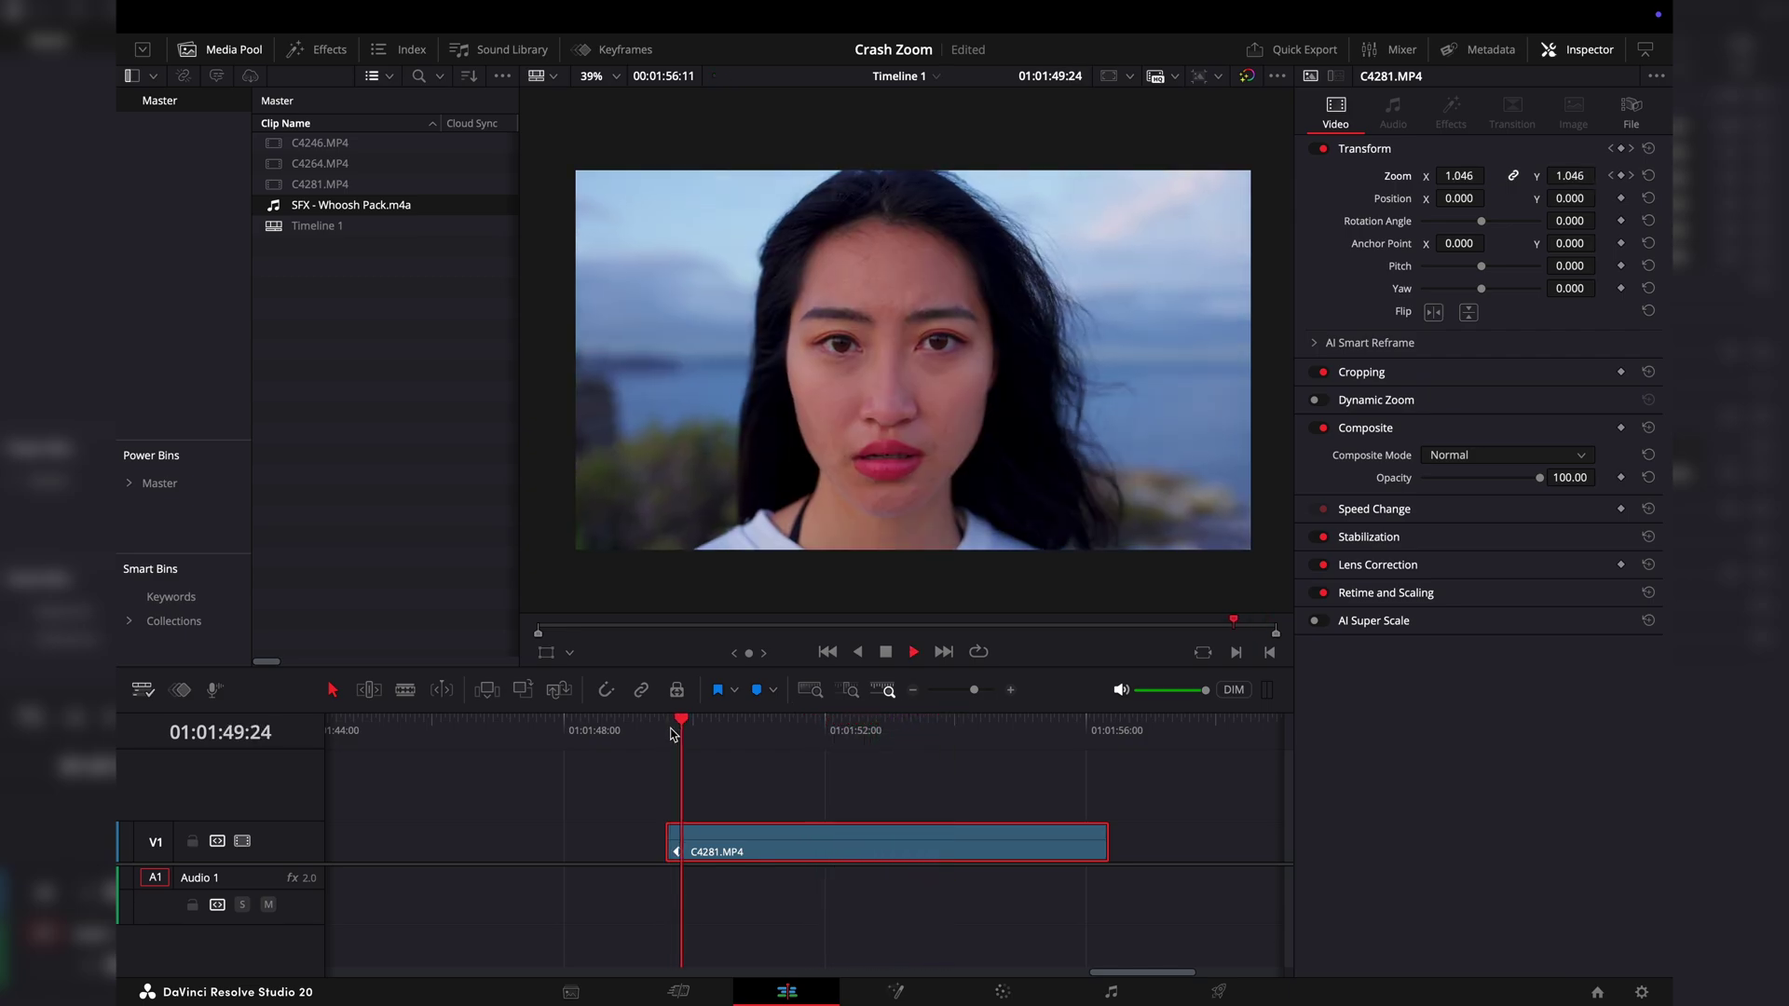
left_click(673, 733)
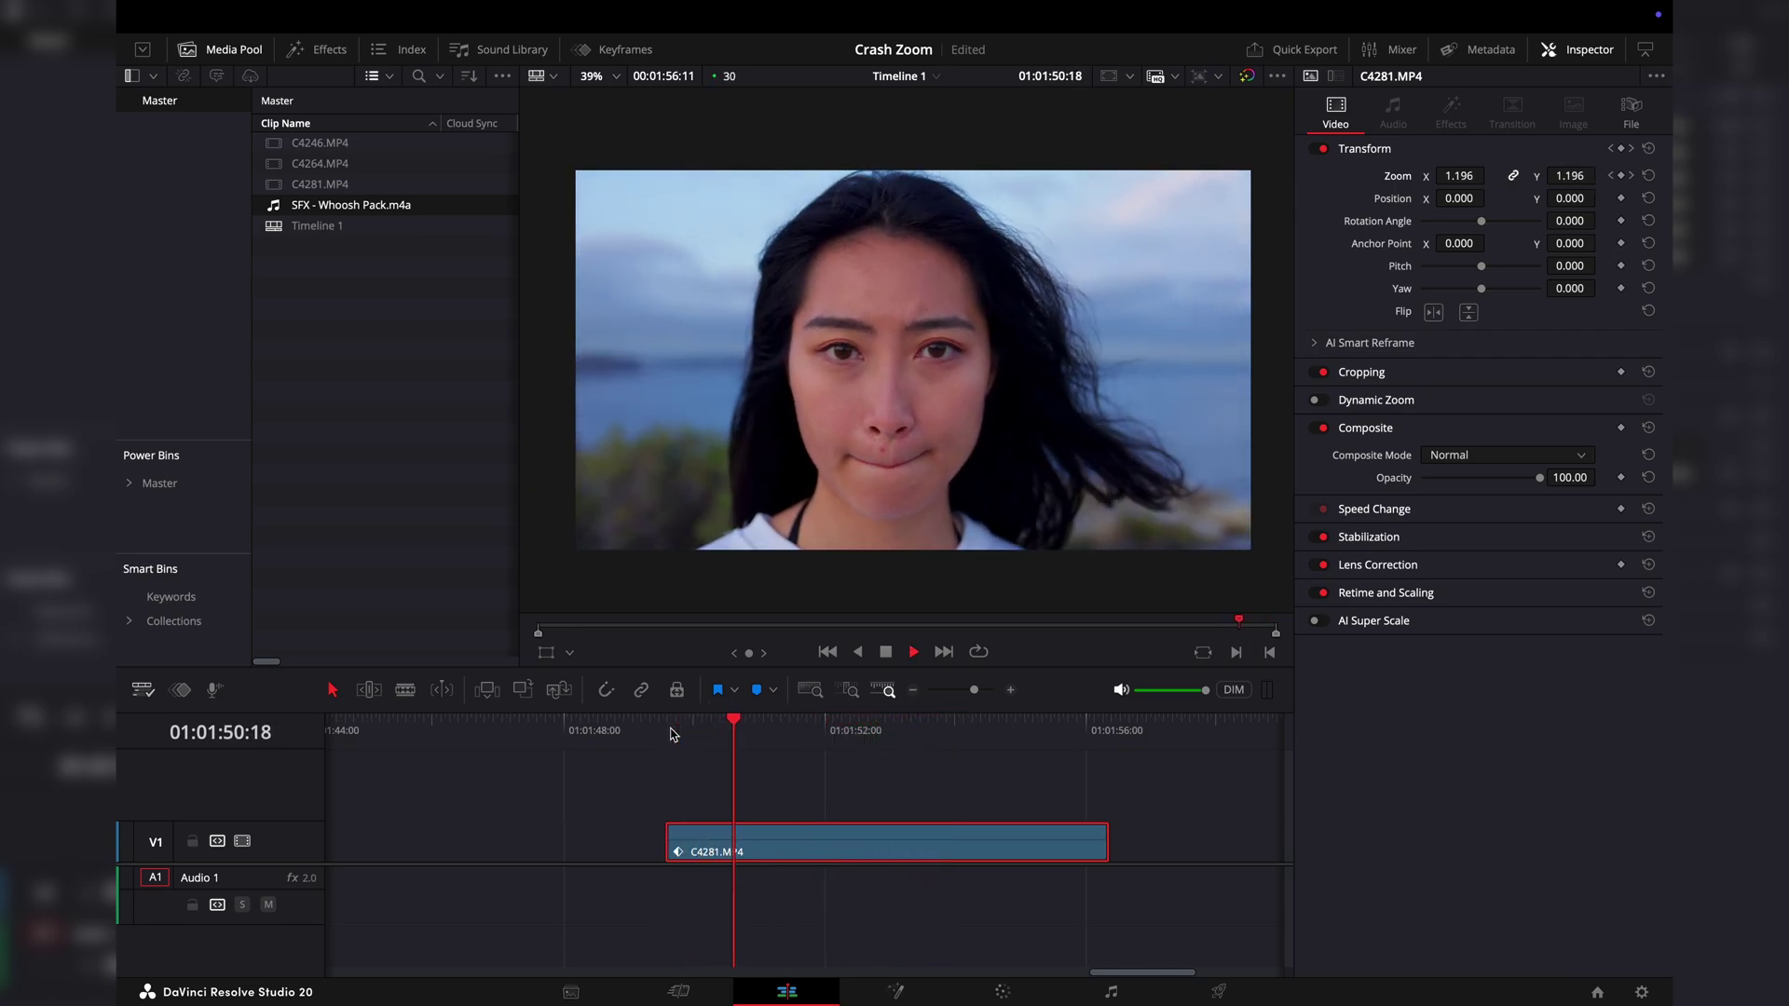
left_click(673, 733)
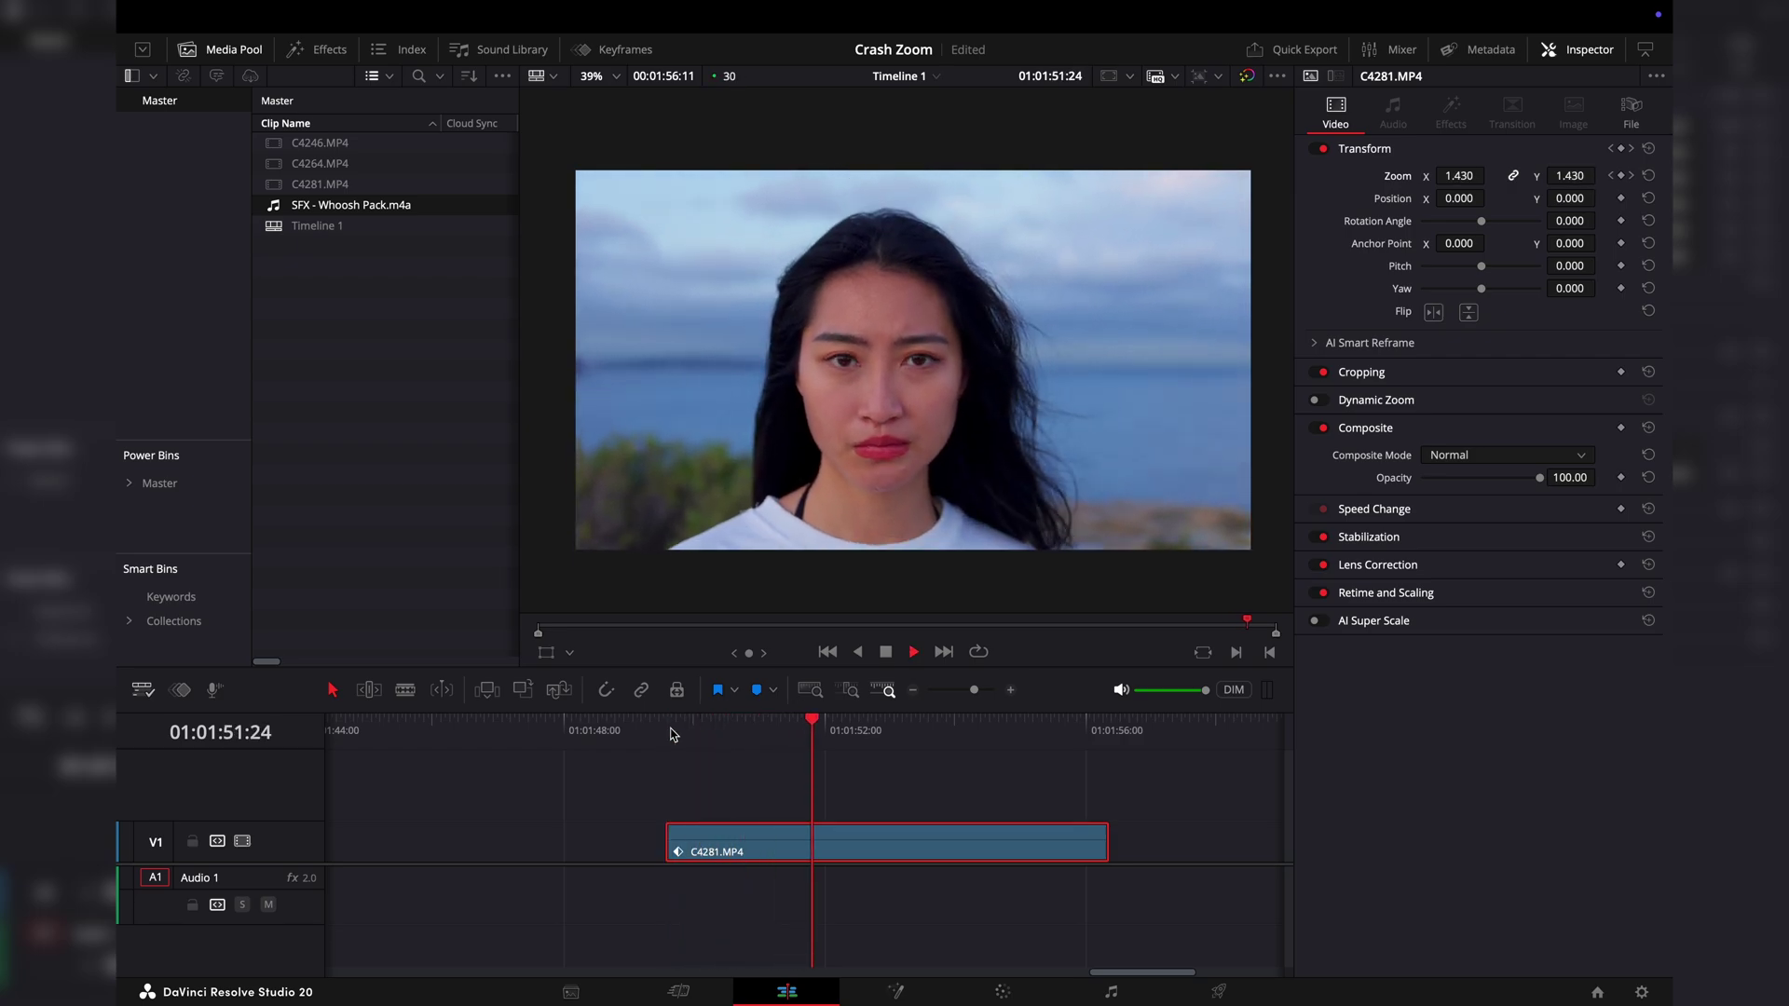
Step: Scroll the Notion shot list down to the Visual References gallery
left_click(673, 733)
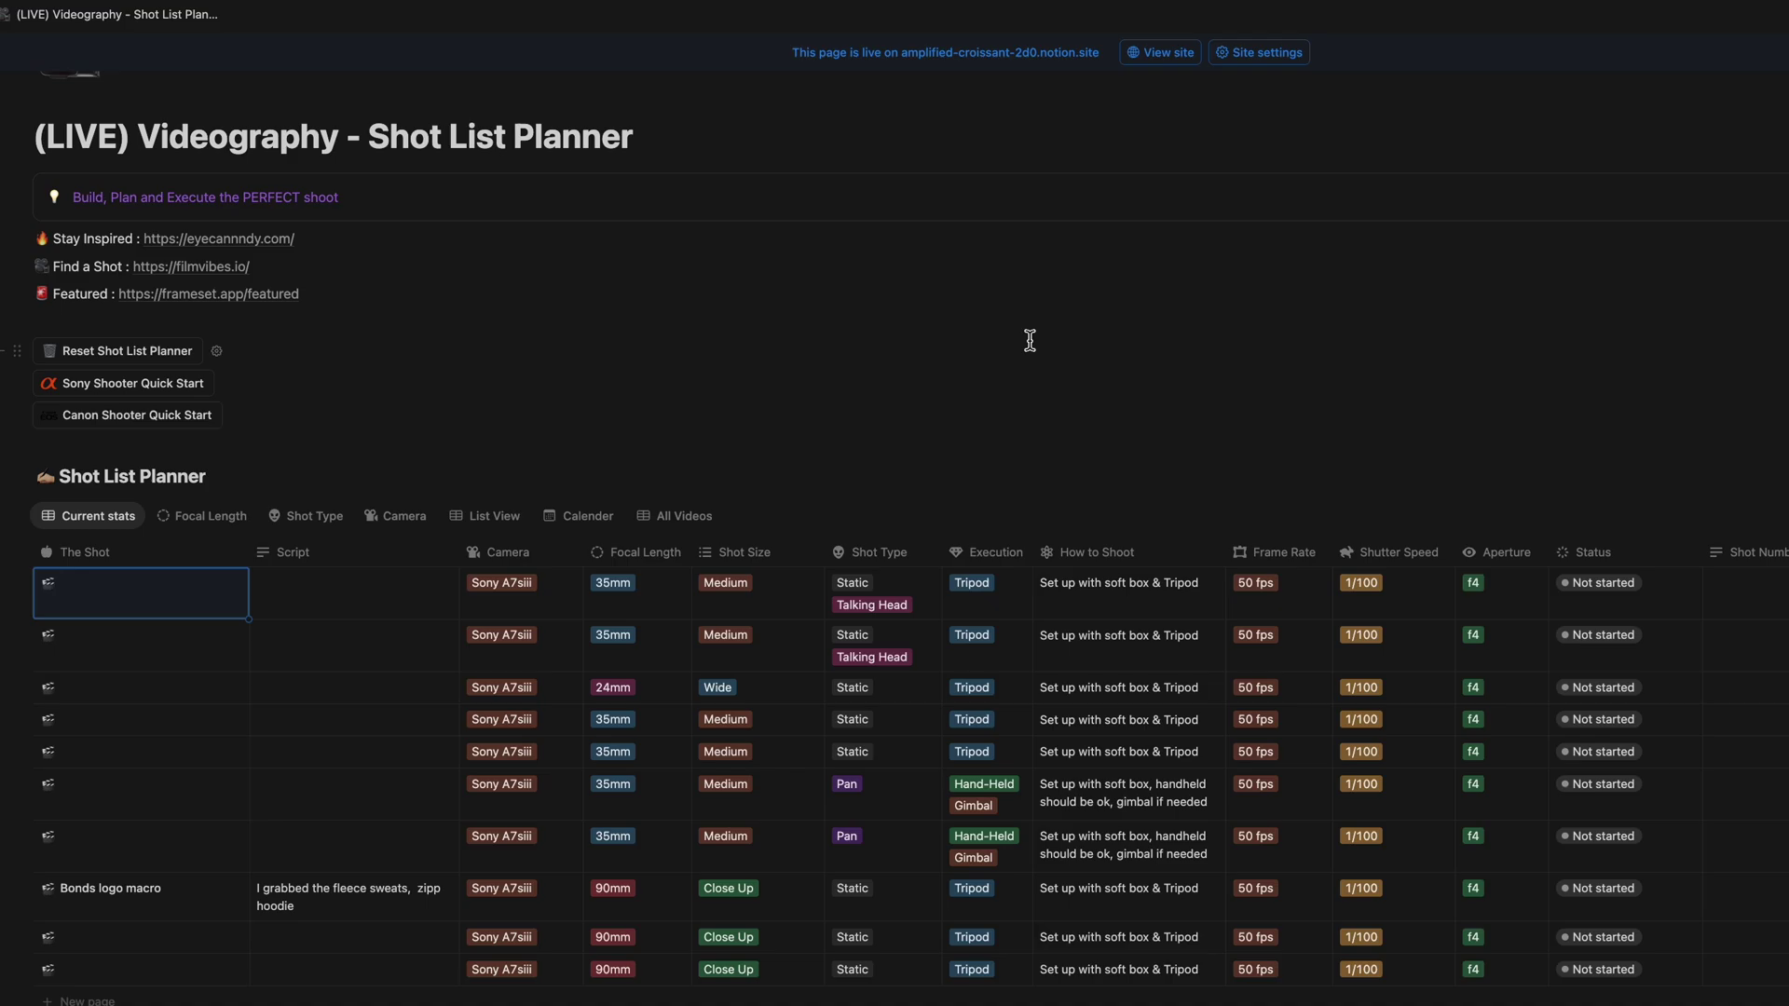
scroll(1030, 340, "down", 10)
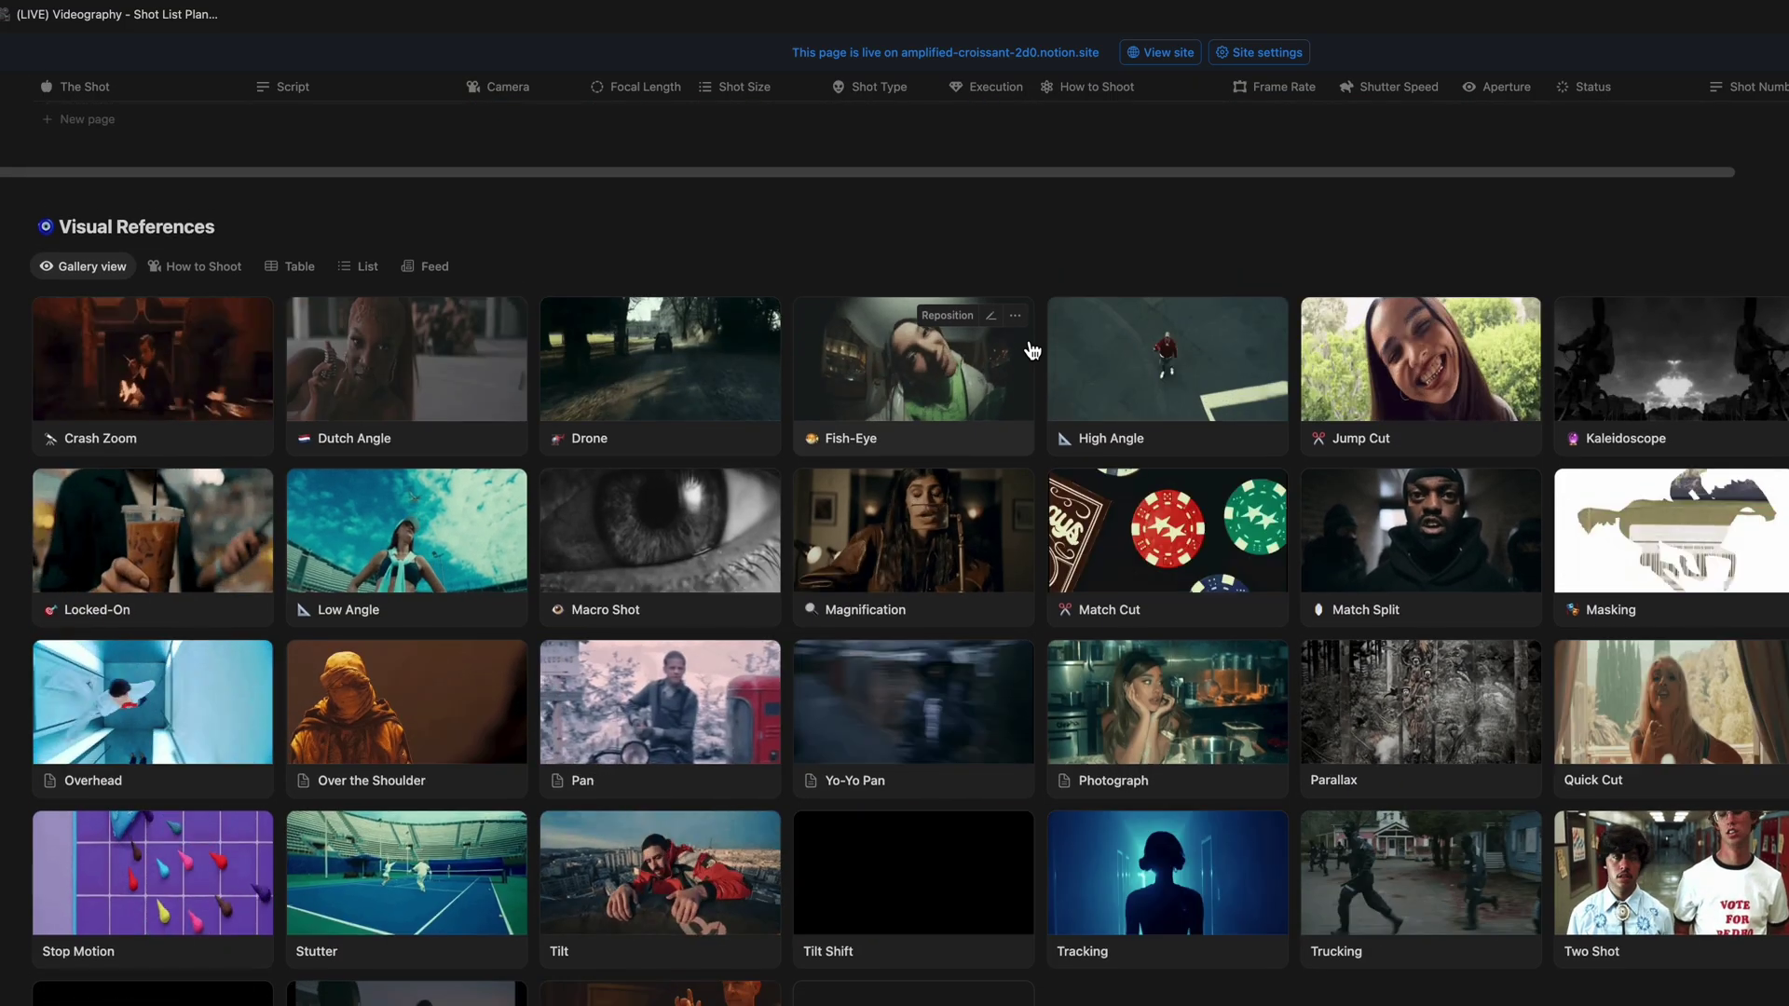
scroll(1031, 344, "up", 8)
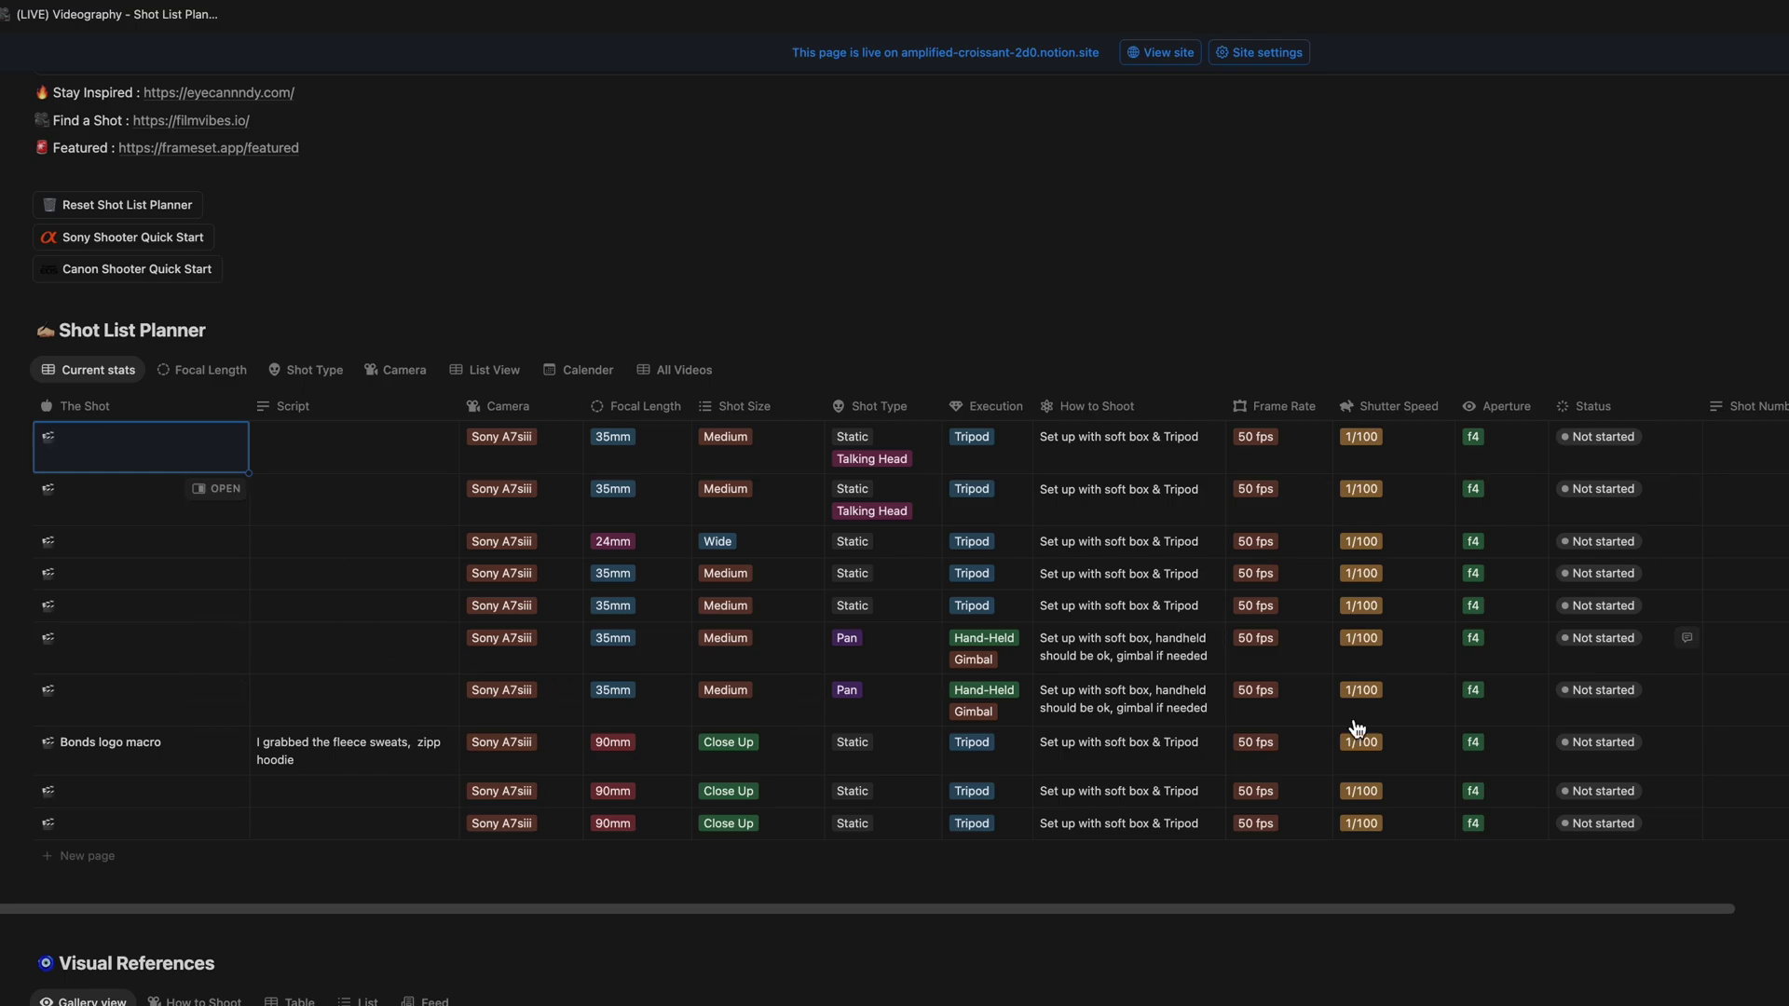
scroll(1575, 577, "down", 8)
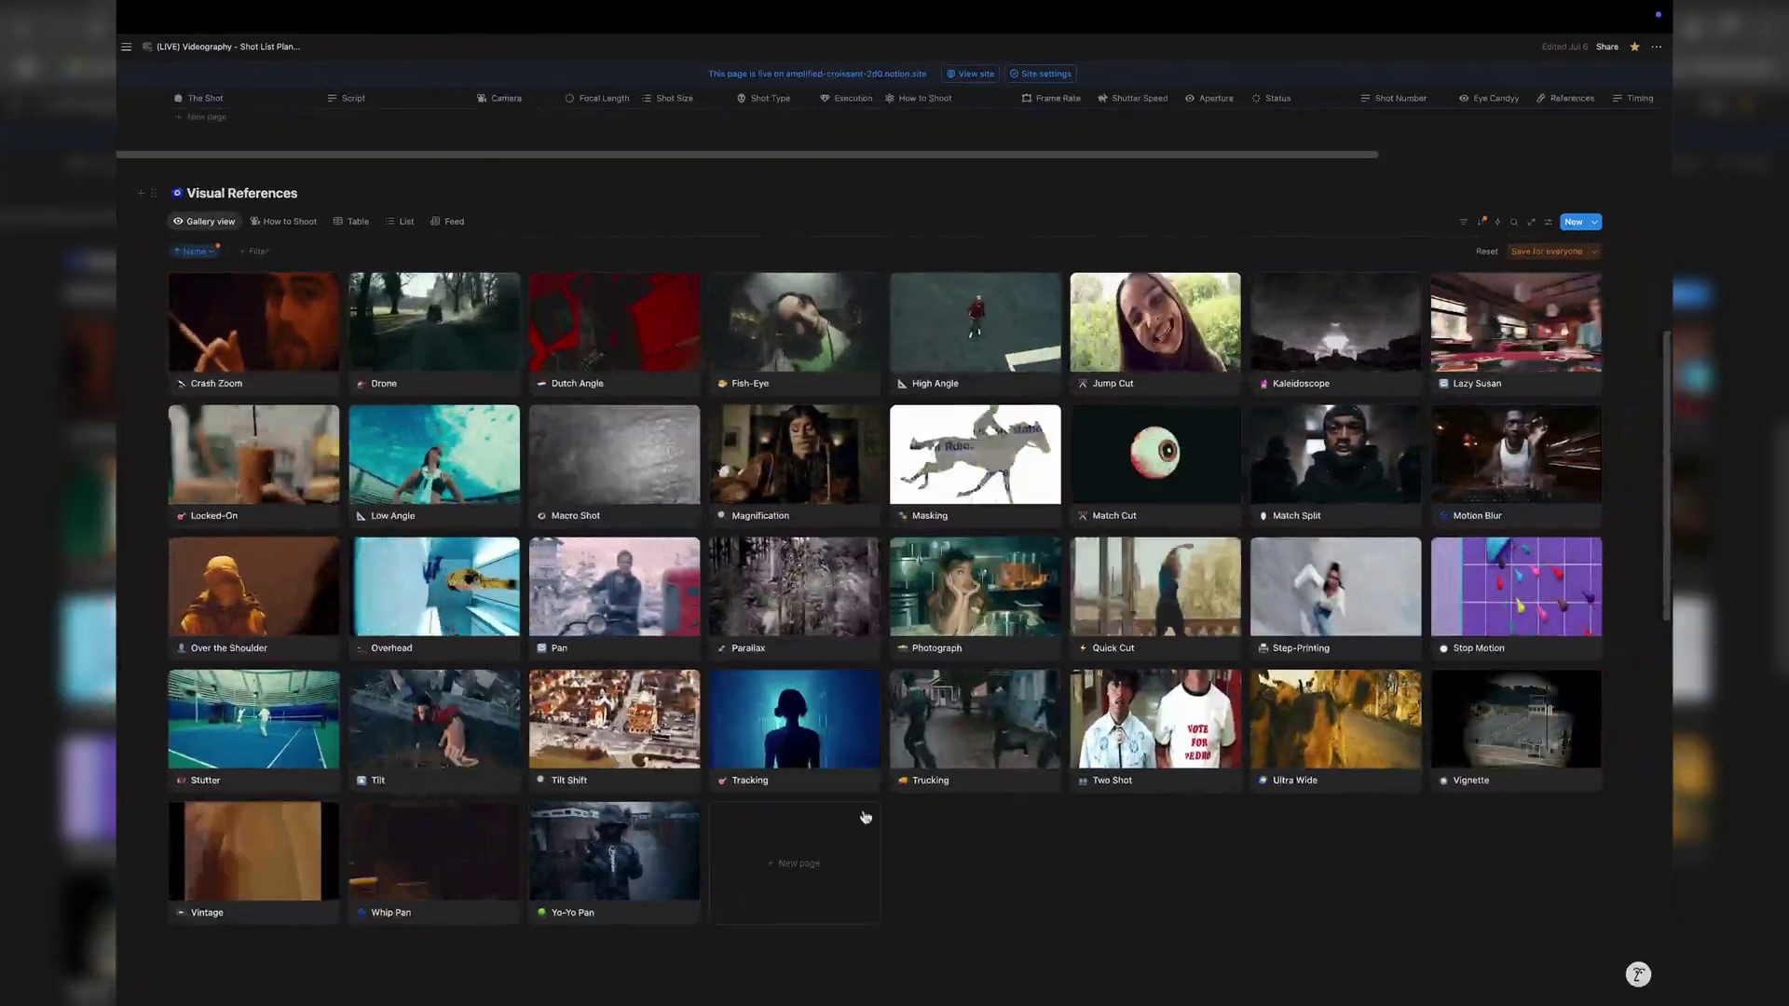
Step: Read through the Parallax reference page, then close it back to the gallery
left_click(807, 593)
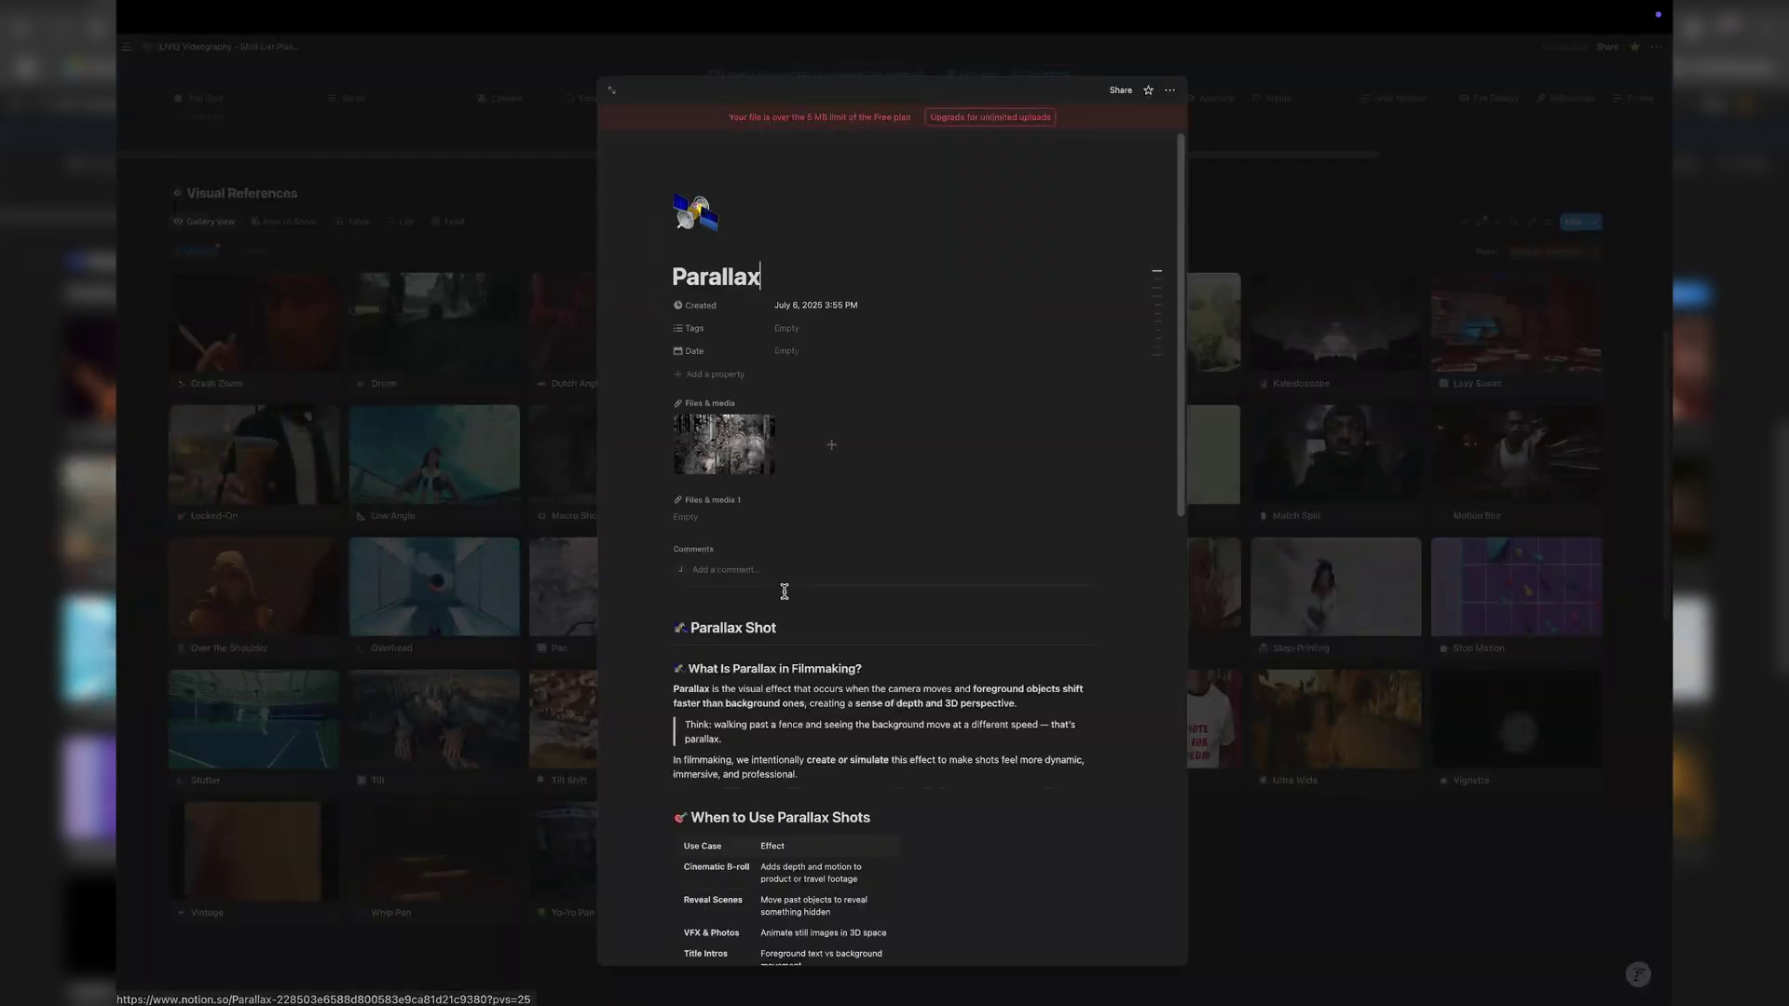
left_click_drag(1178, 224, 1175, 291)
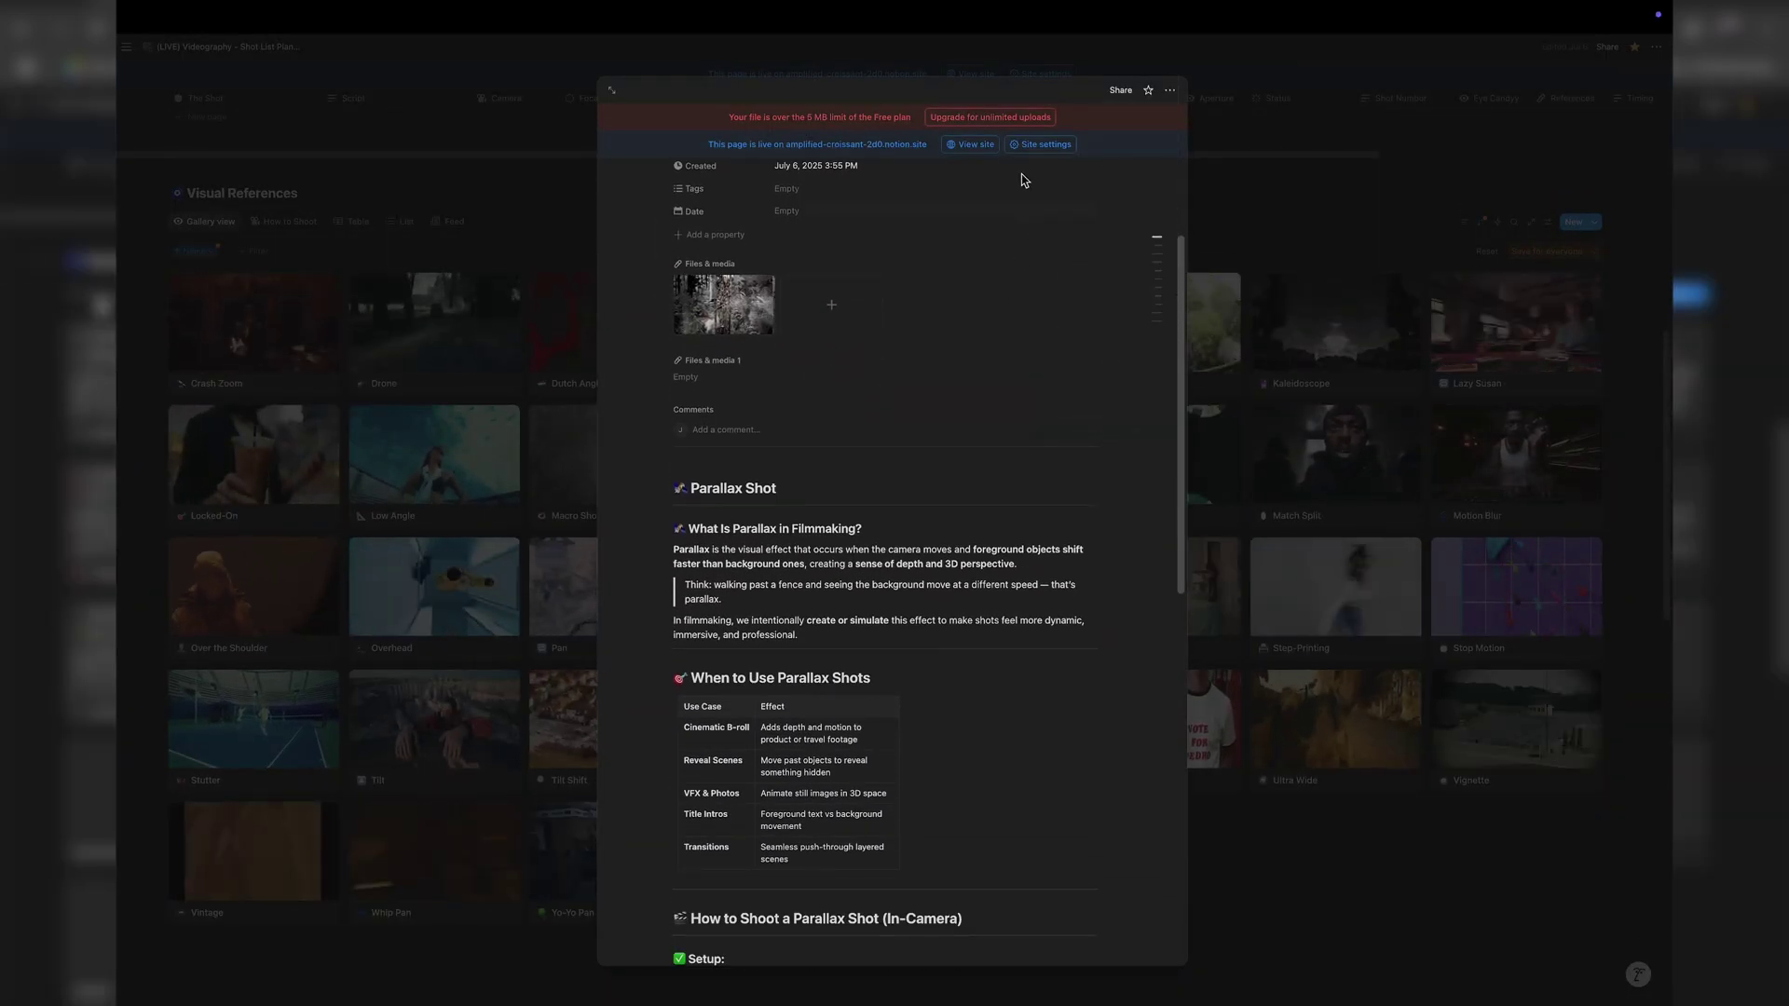
scroll(968, 467, "down", 5)
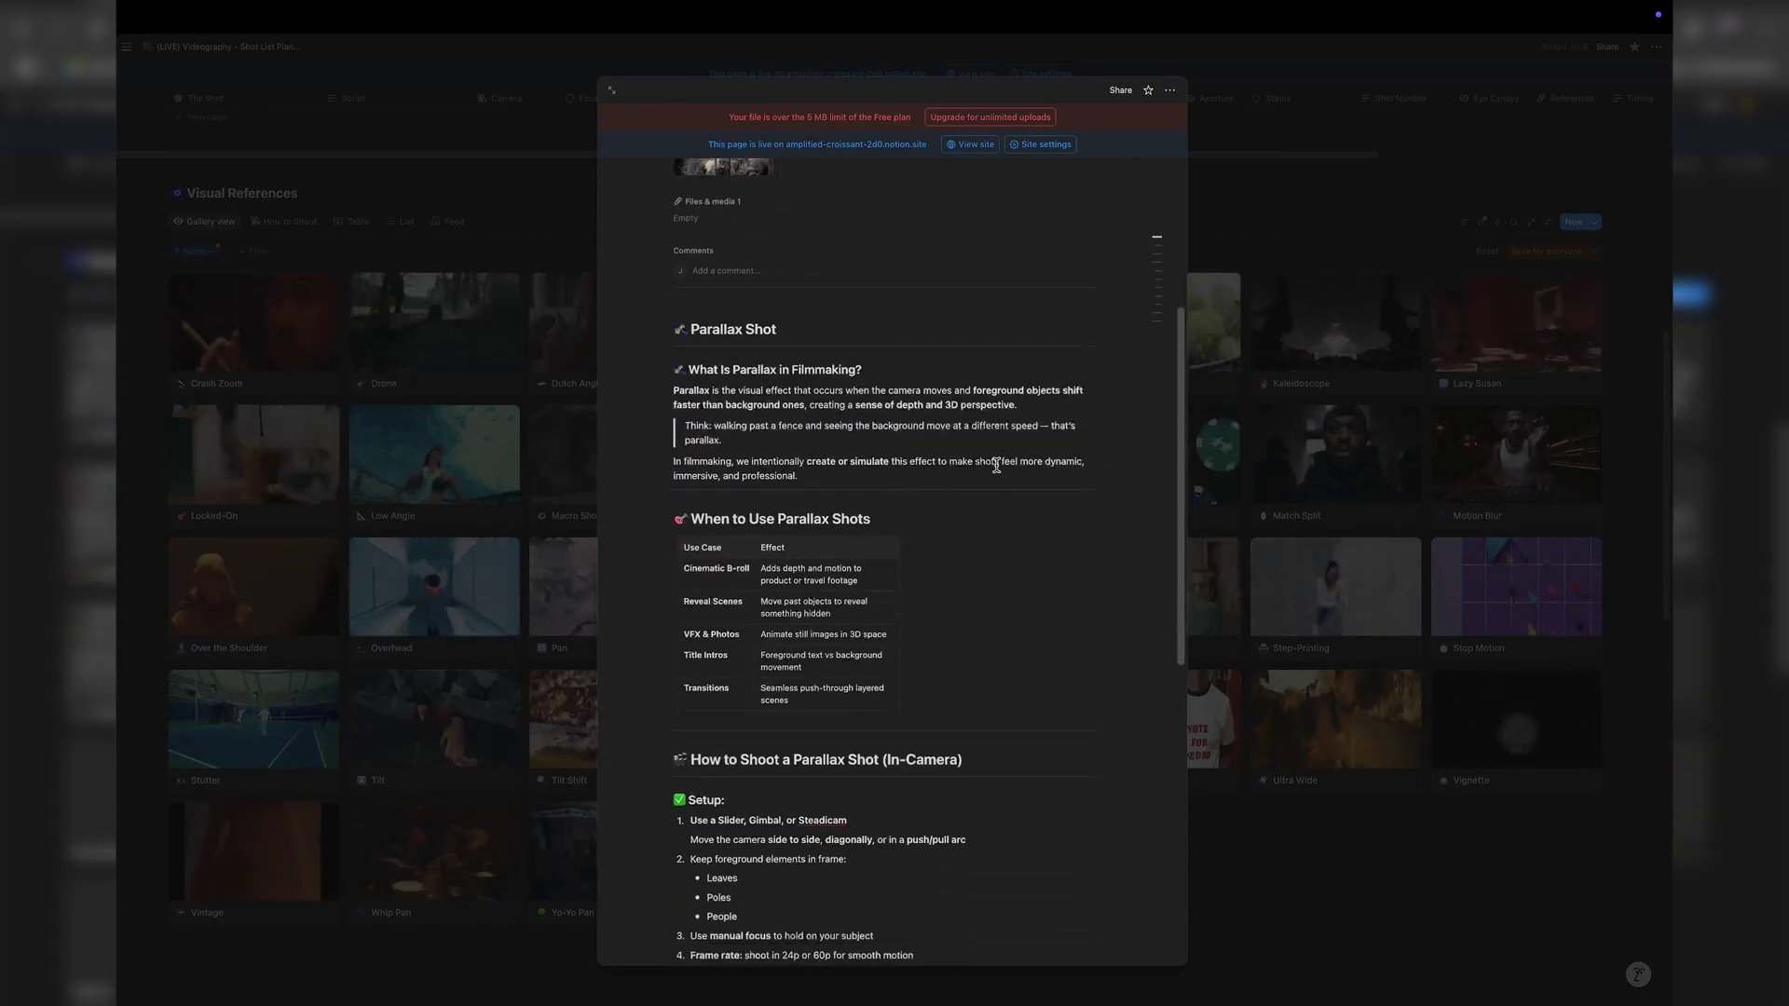
left_click_drag(1178, 462, 1168, 690)
left_click(1277, 907)
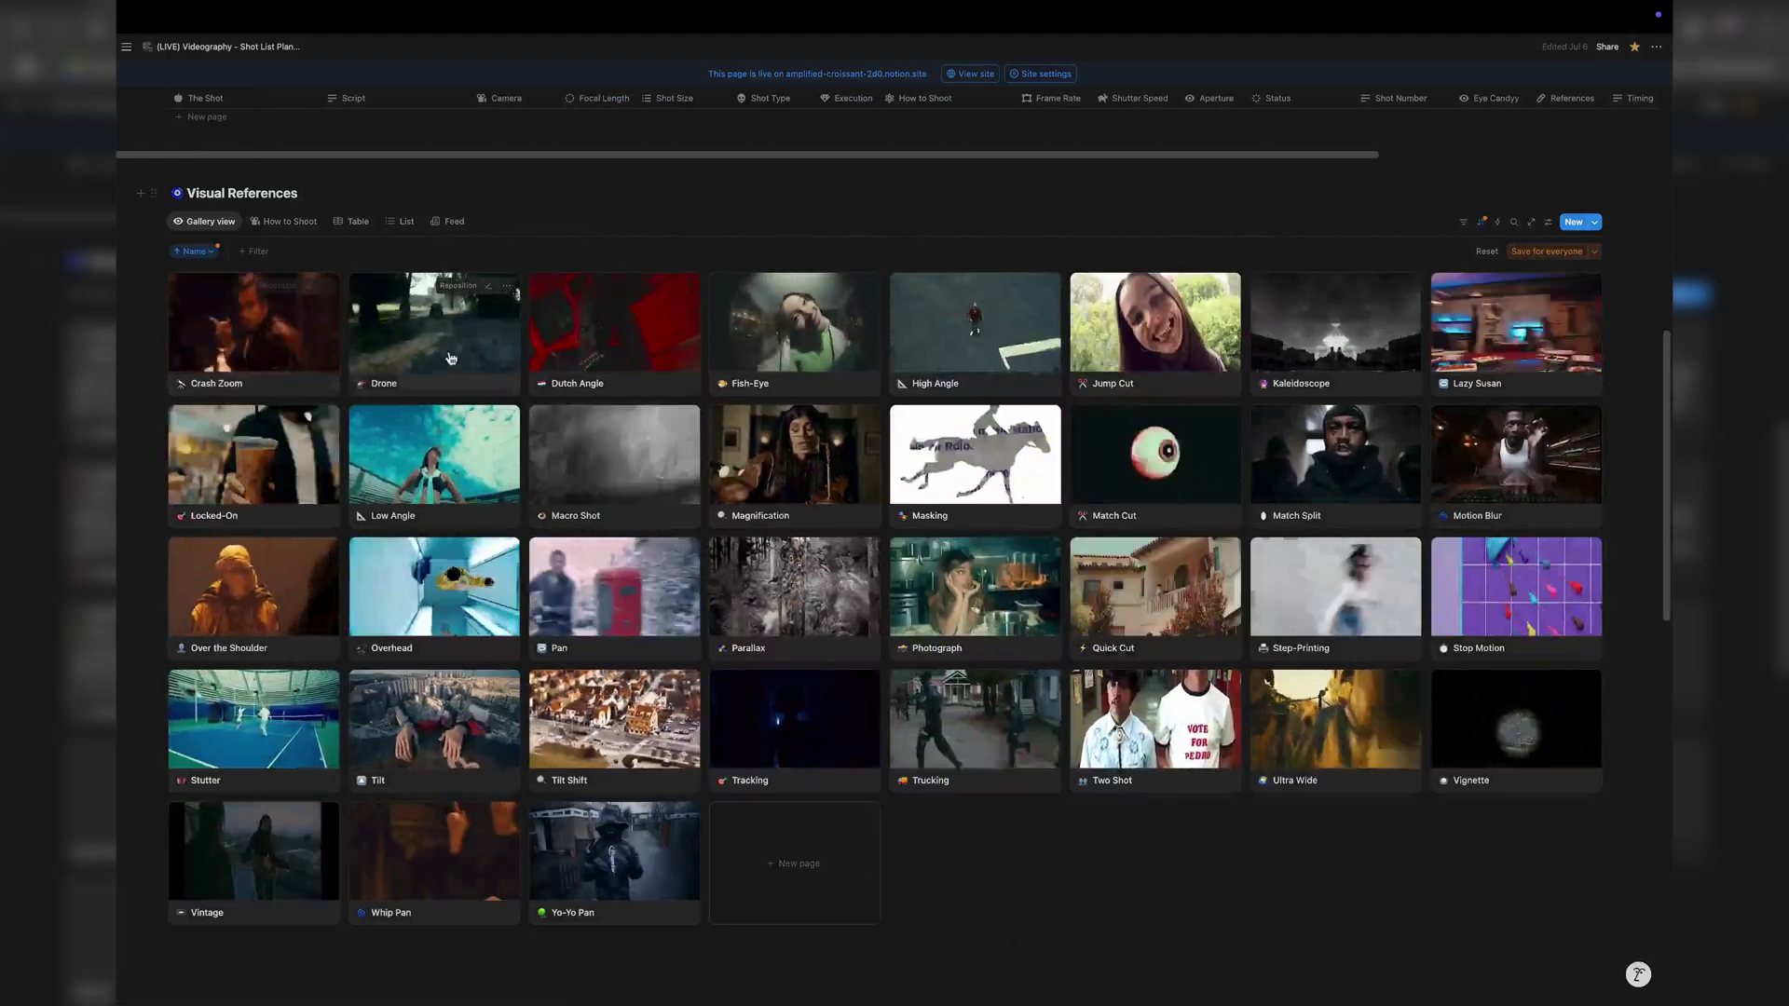
left_click(268, 221)
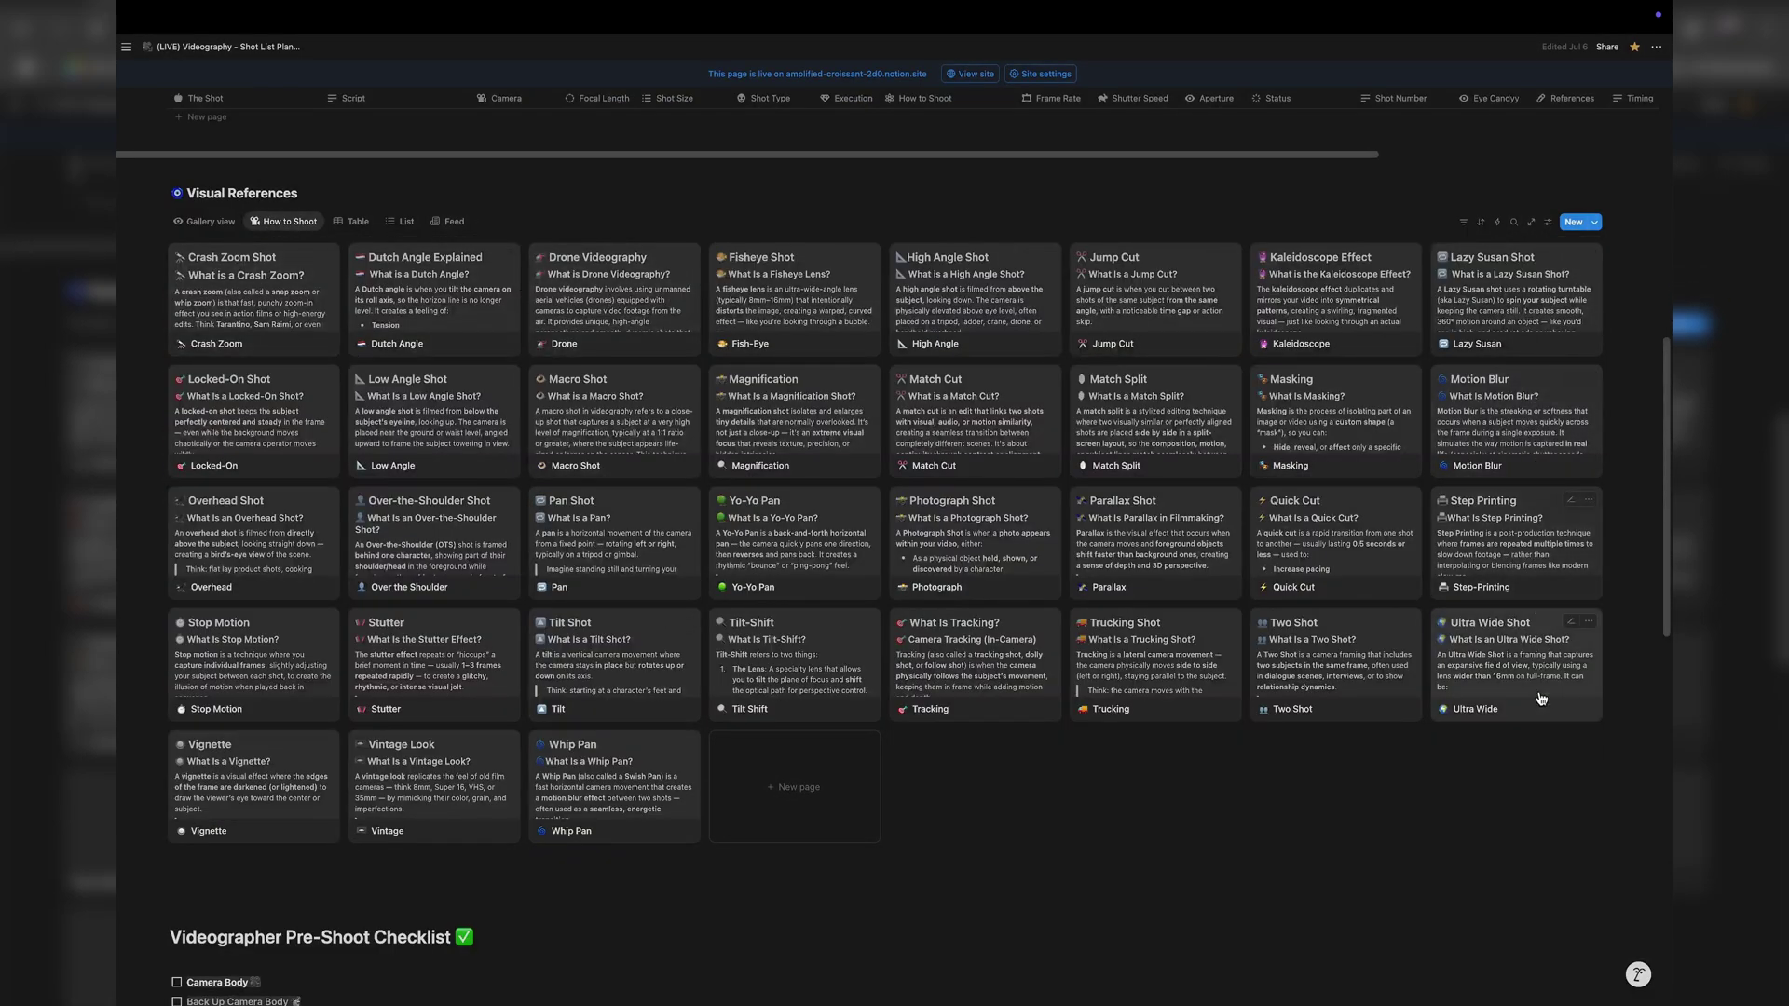
left_click(203, 224)
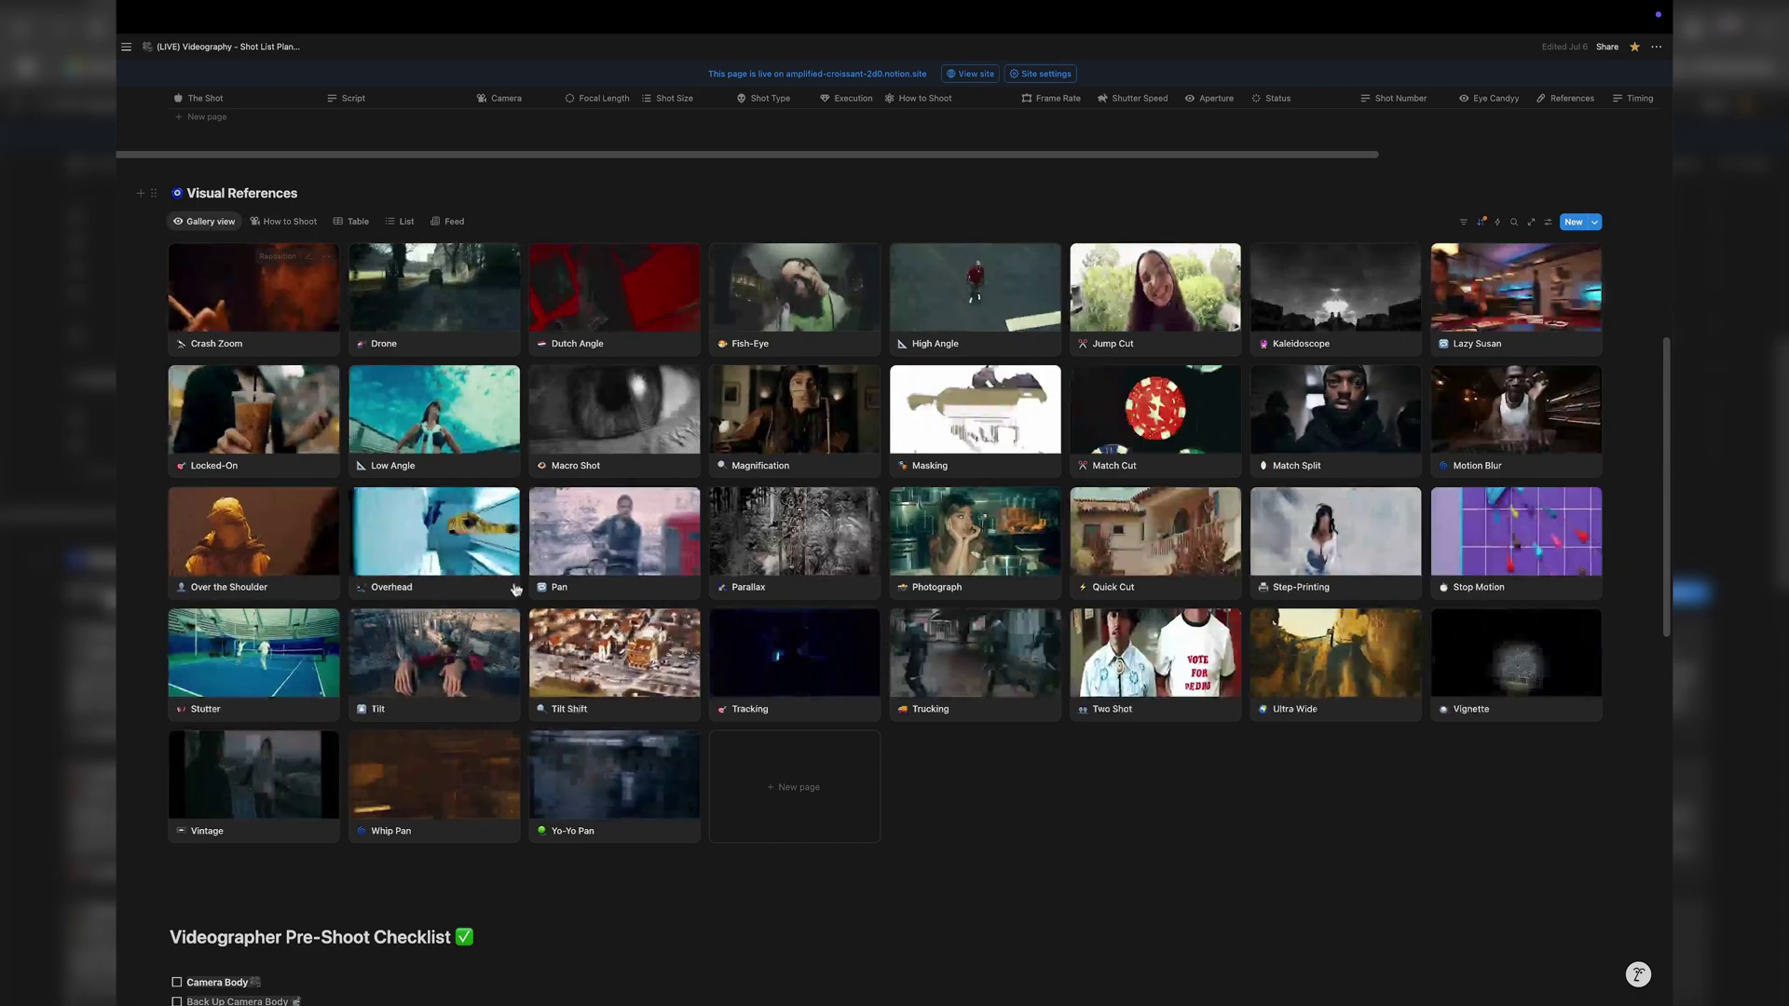